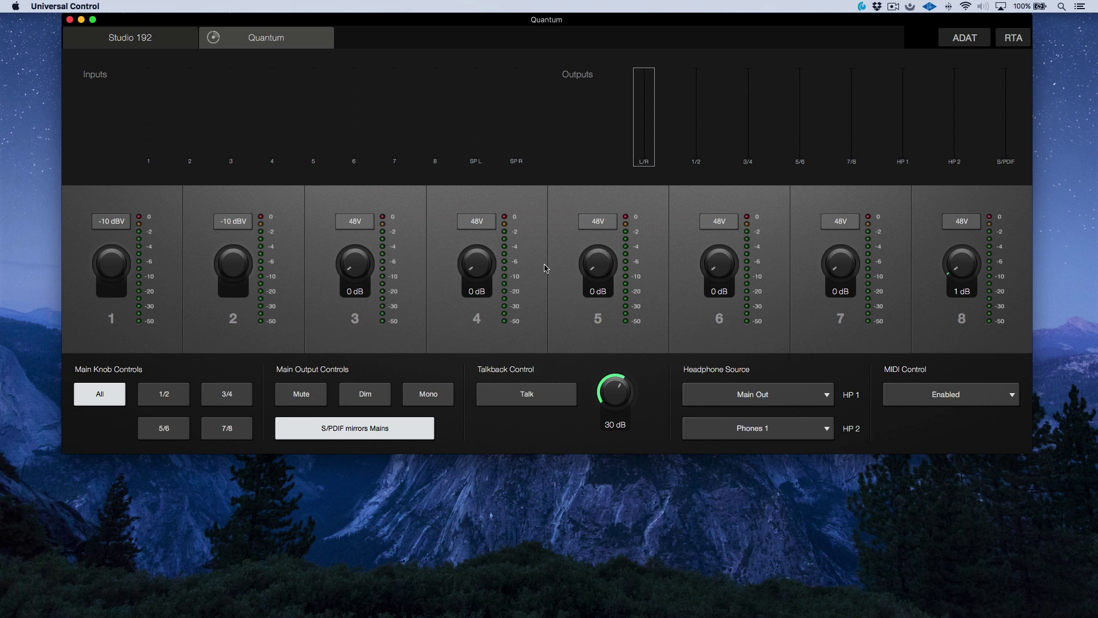
Review the Studio 192's mixer and System settings, and return to the Quantum page with input 2 selected.
{"action": "left_click", "coordinate": [129, 38]}
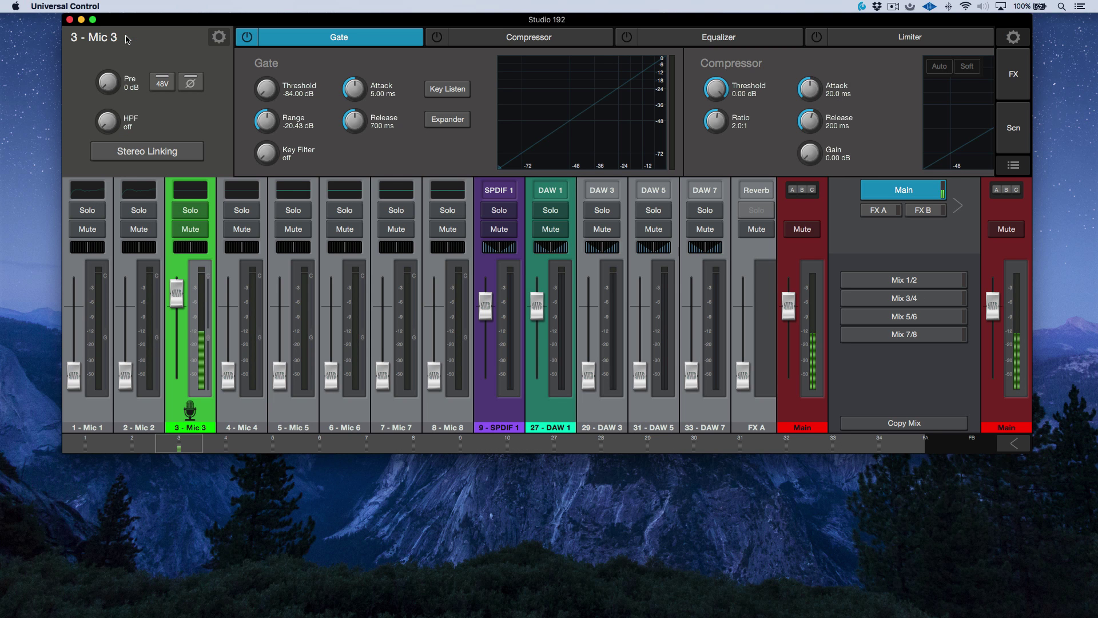
{"action": "left_click", "coordinate": [1013, 37]}
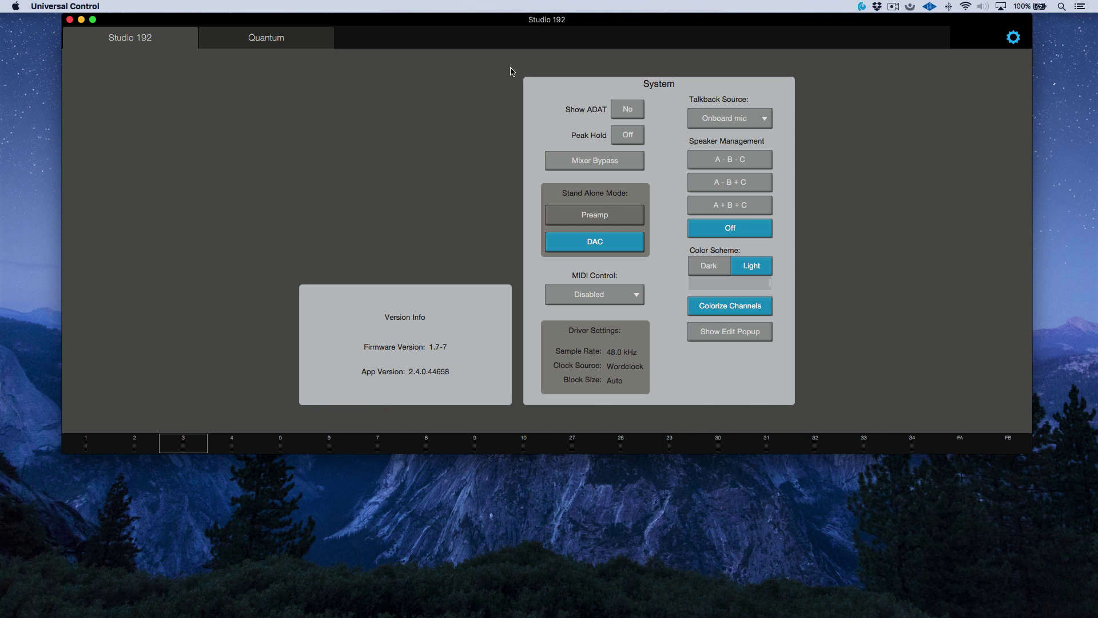
{"action": "left_click", "coordinate": [264, 38]}
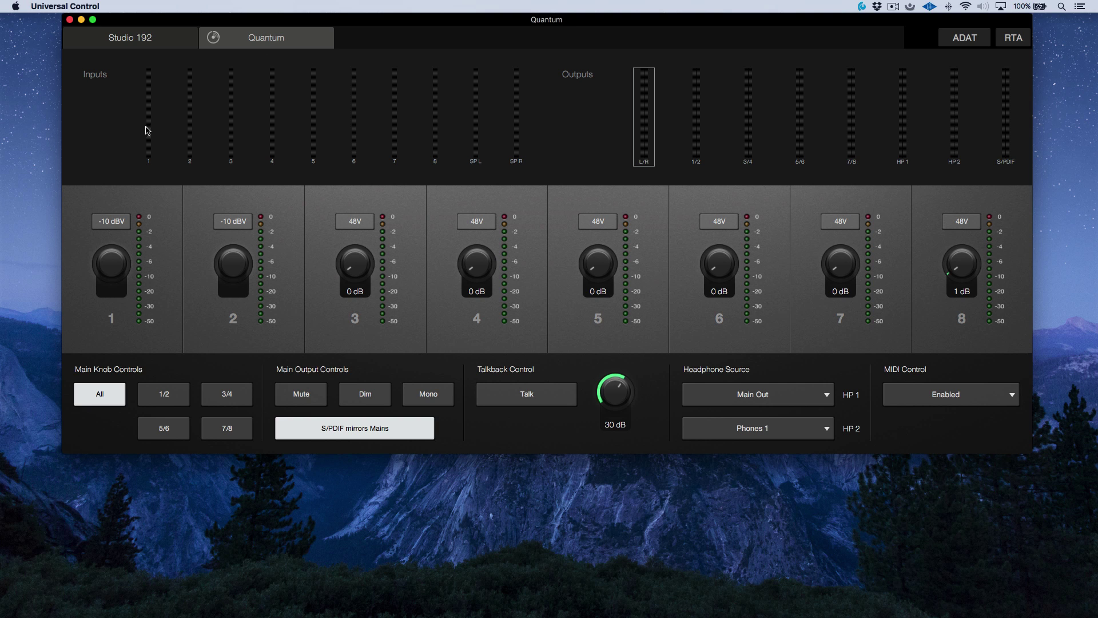
{"action": "left_click_drag", "start_coordinate": [148, 130], "coordinate": [192, 145]}
{"action": "left_click", "coordinate": [192, 146]}
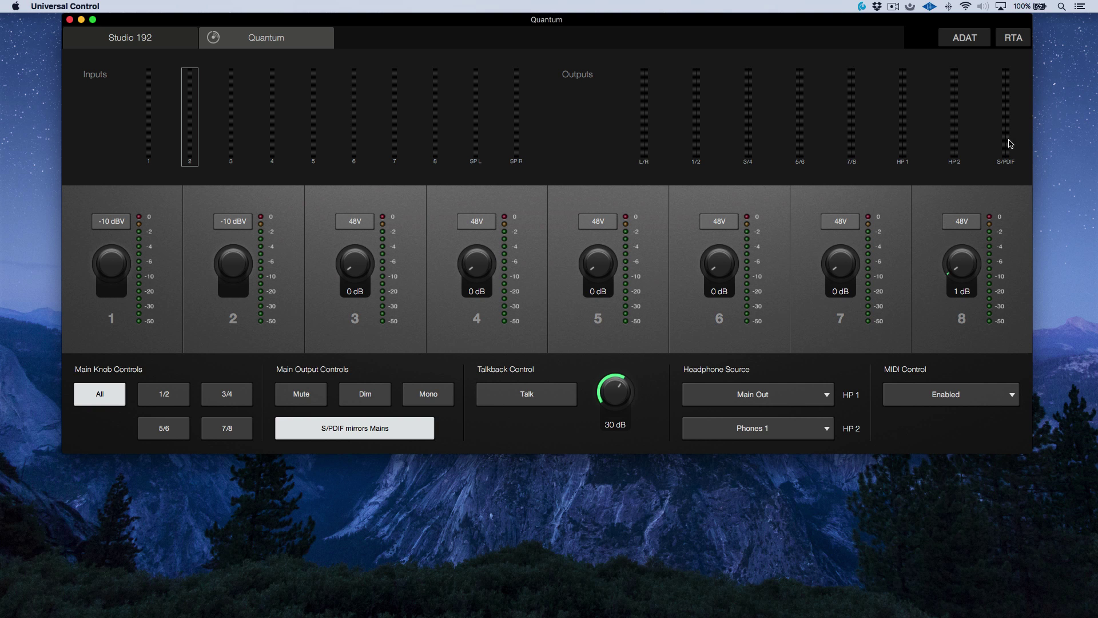
Open the ADAT page, toggle 48V off and on for channels A1, A4 and A7, and close the page.
{"action": "left_click", "coordinate": [965, 38]}
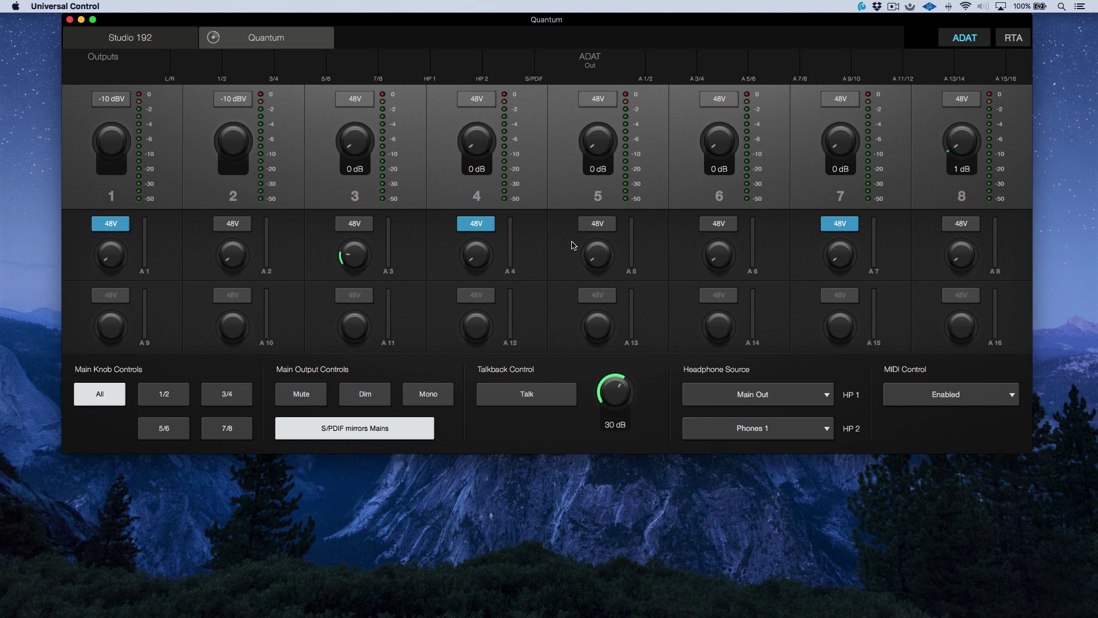
{"action": "left_click", "coordinate": [111, 225]}
{"action": "left_click", "coordinate": [112, 227]}
{"action": "left_click", "coordinate": [476, 227]}
{"action": "left_click", "coordinate": [476, 227]}
{"action": "left_click", "coordinate": [840, 224]}
{"action": "left_click", "coordinate": [841, 225]}
{"action": "left_click", "coordinate": [959, 39]}
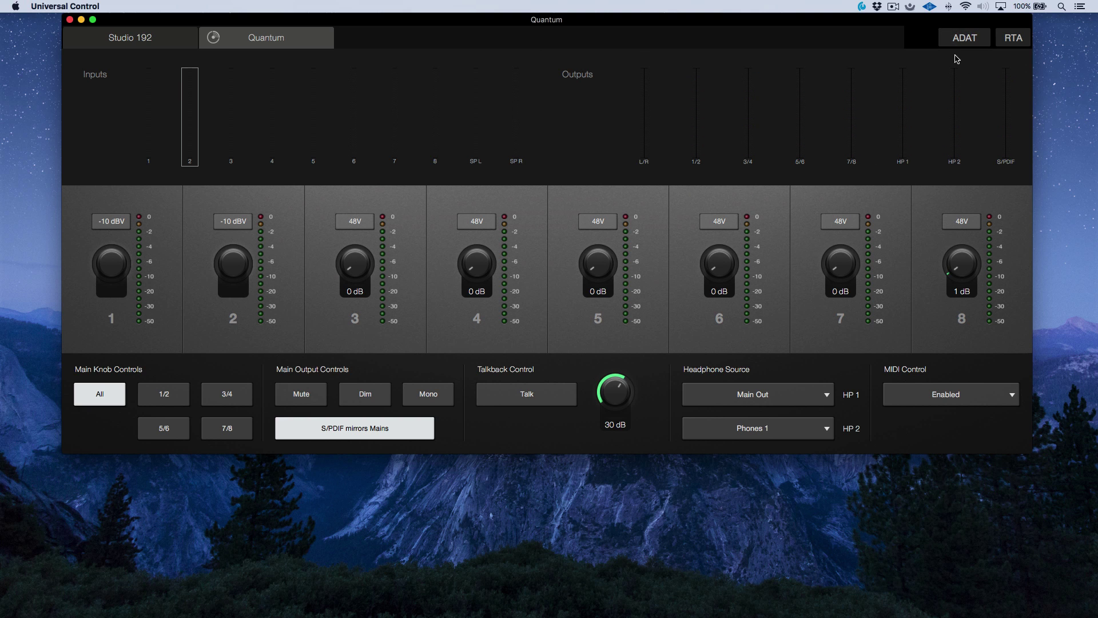
Display the L/R output in the RTA, and play the OnFloor_Beat02_130bpm loop from Studio One's browser as its test signal.
{"action": "left_click", "coordinate": [1008, 40]}
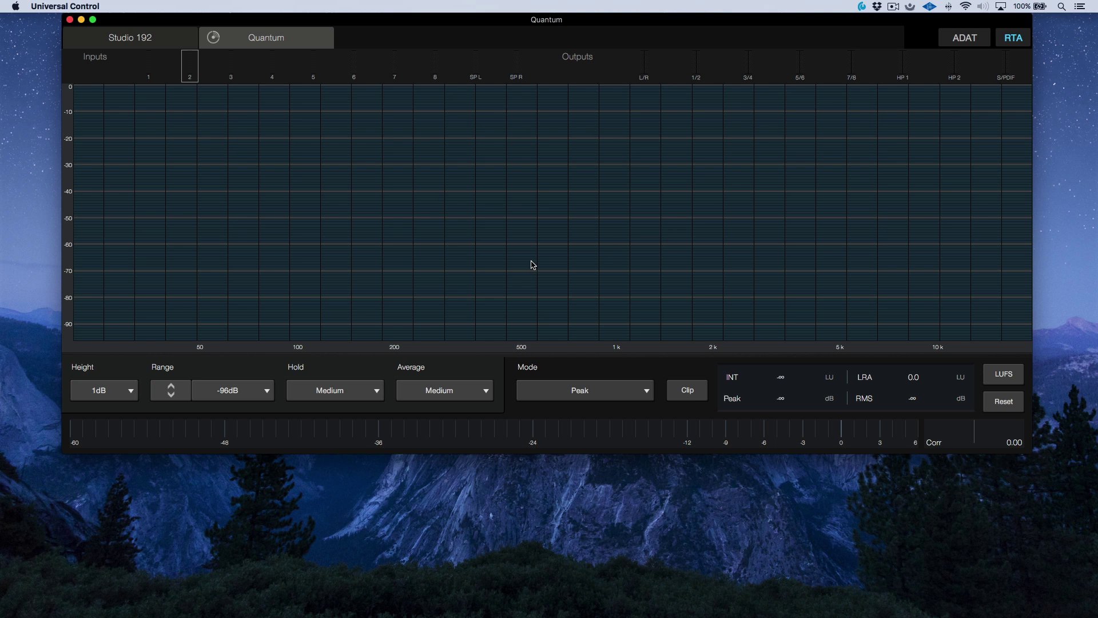
{"action": "left_click", "coordinate": [644, 71]}
{"action": "key", "text": "super+Tab"}
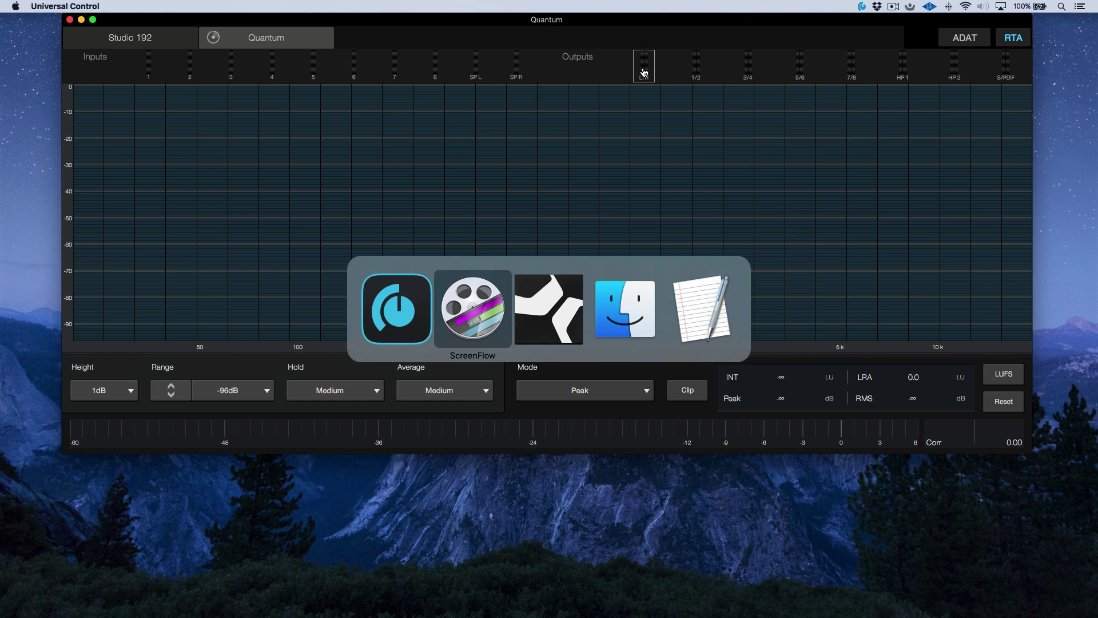
{"action": "key", "text": "super+Tab"}
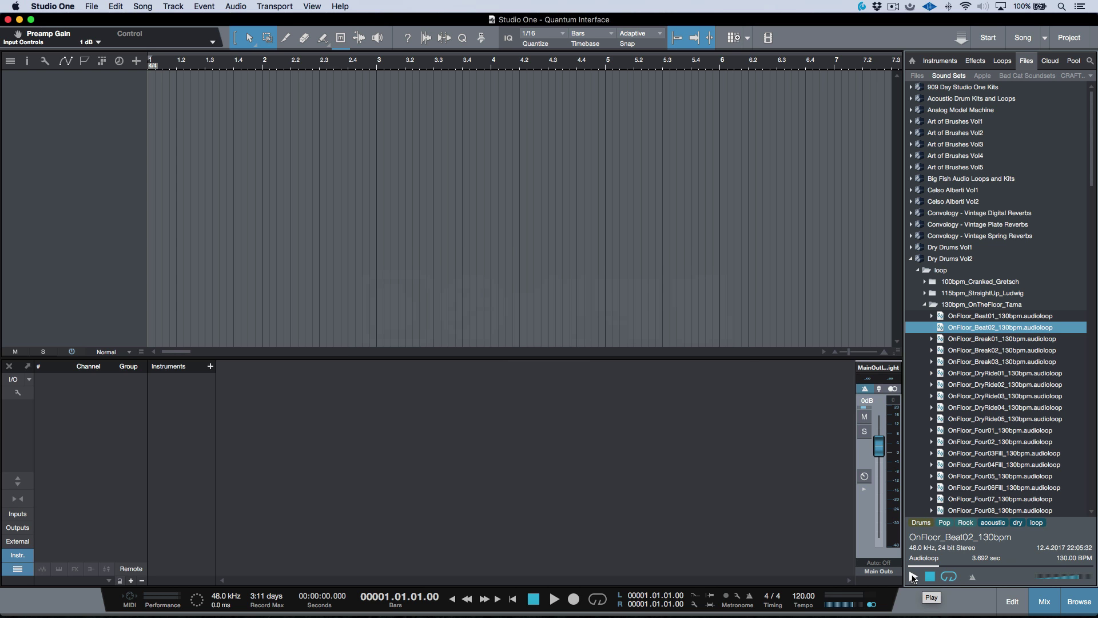
{"action": "left_click", "coordinate": [914, 578]}
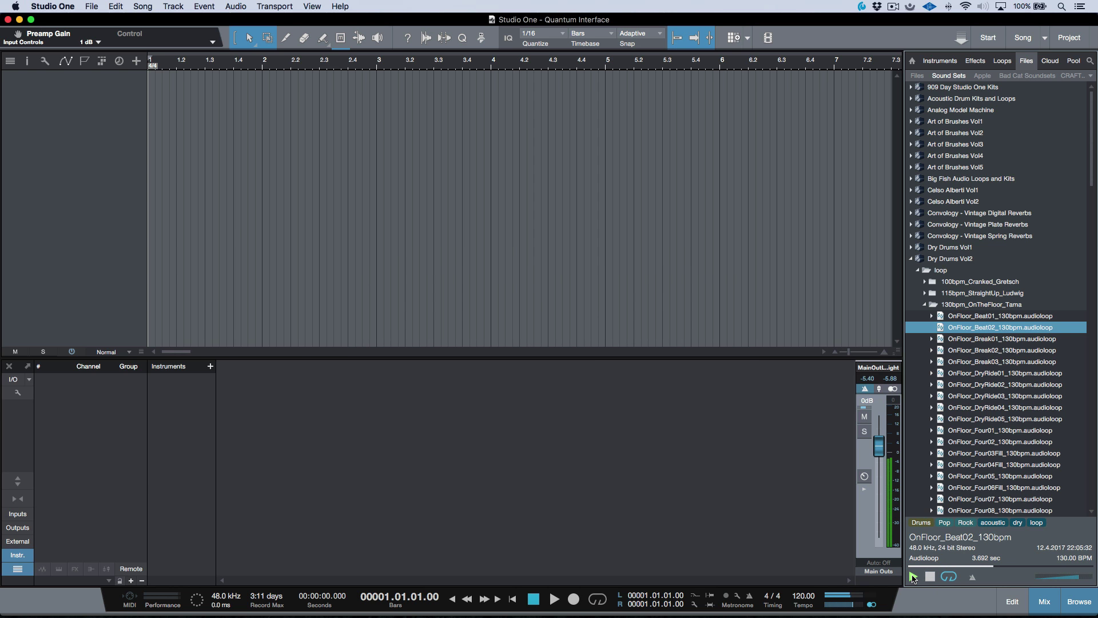
{"action": "key", "text": "super+Tab"}
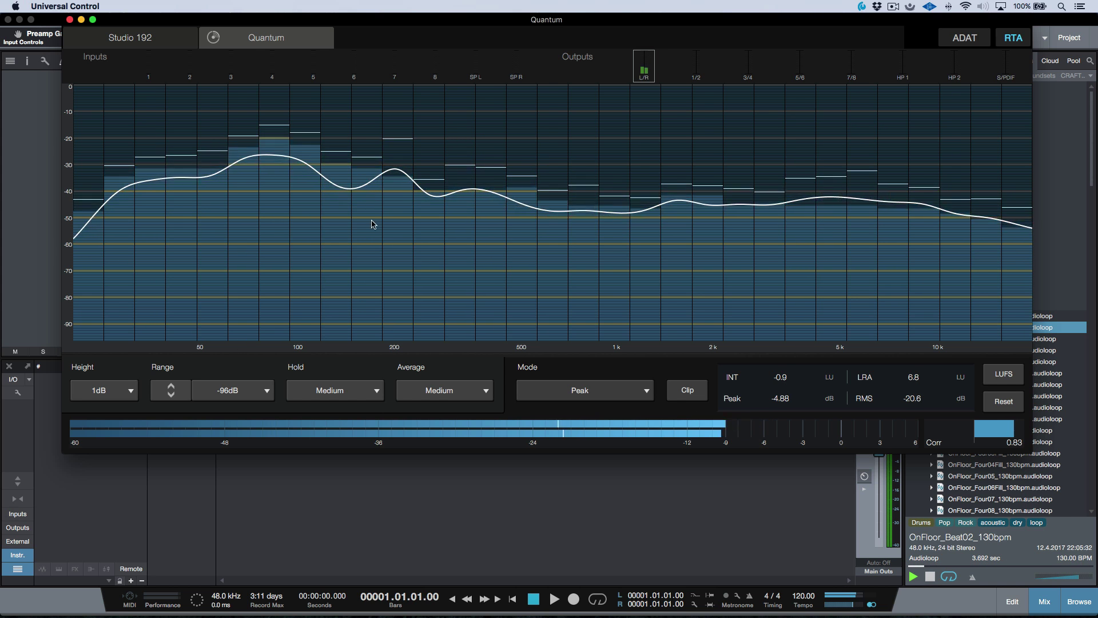
Look through the analyzer's Height options.
{"action": "left_click", "coordinate": [112, 395]}
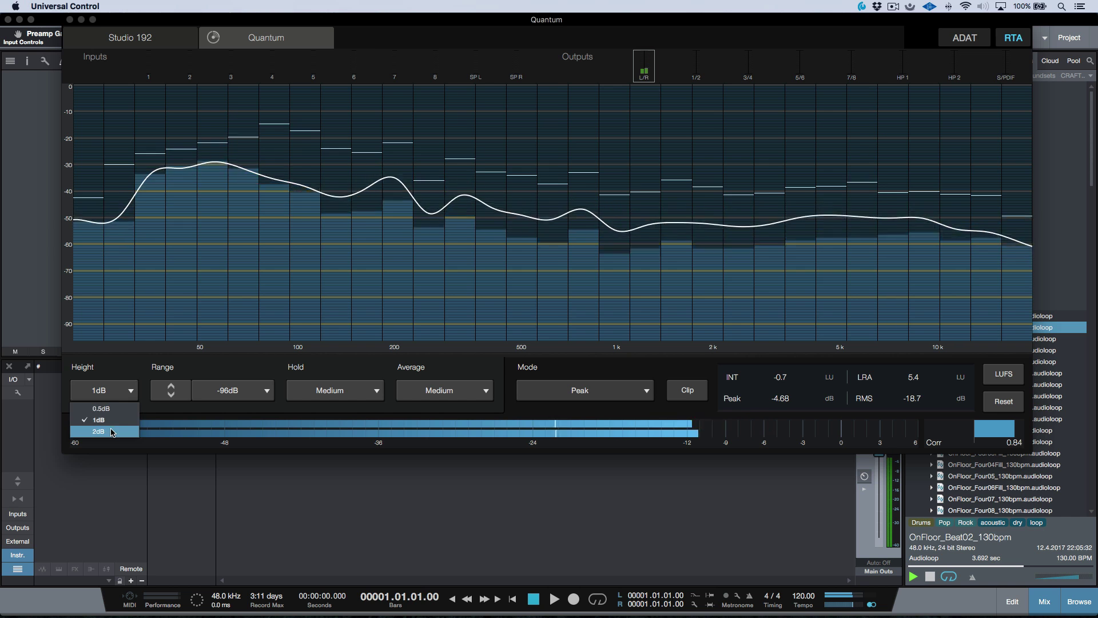
{"action": "left_click", "coordinate": [116, 401]}
{"action": "left_click", "coordinate": [116, 401]}
{"action": "left_click", "coordinate": [94, 407]}
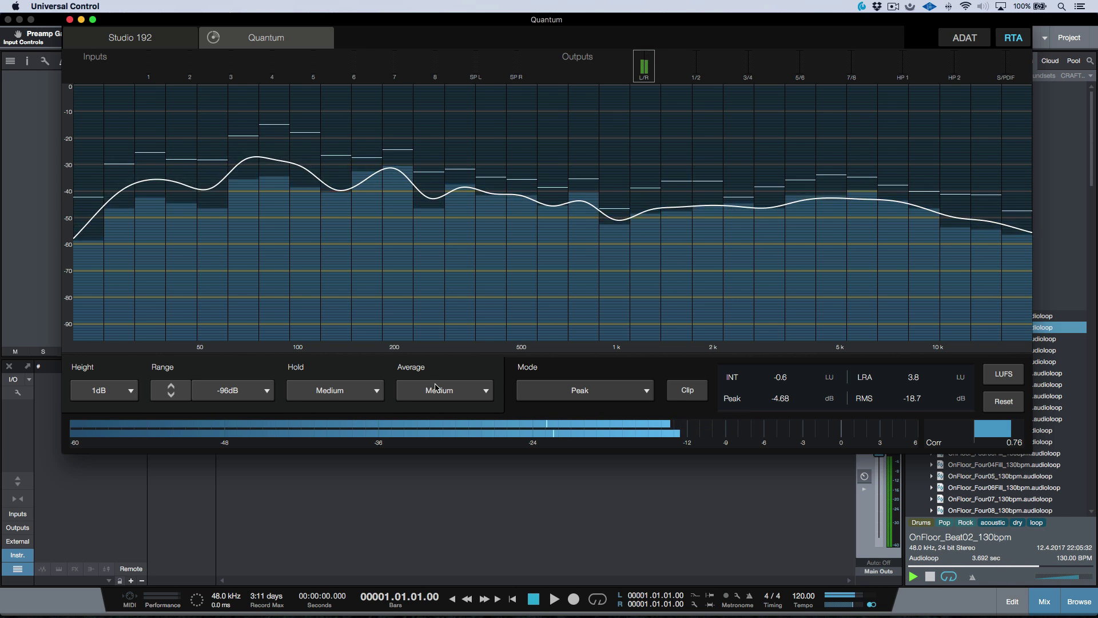
Try the K-20 and K-12 meter modes, and set the meter mode to EBU R128.
{"action": "left_click", "coordinate": [558, 399]}
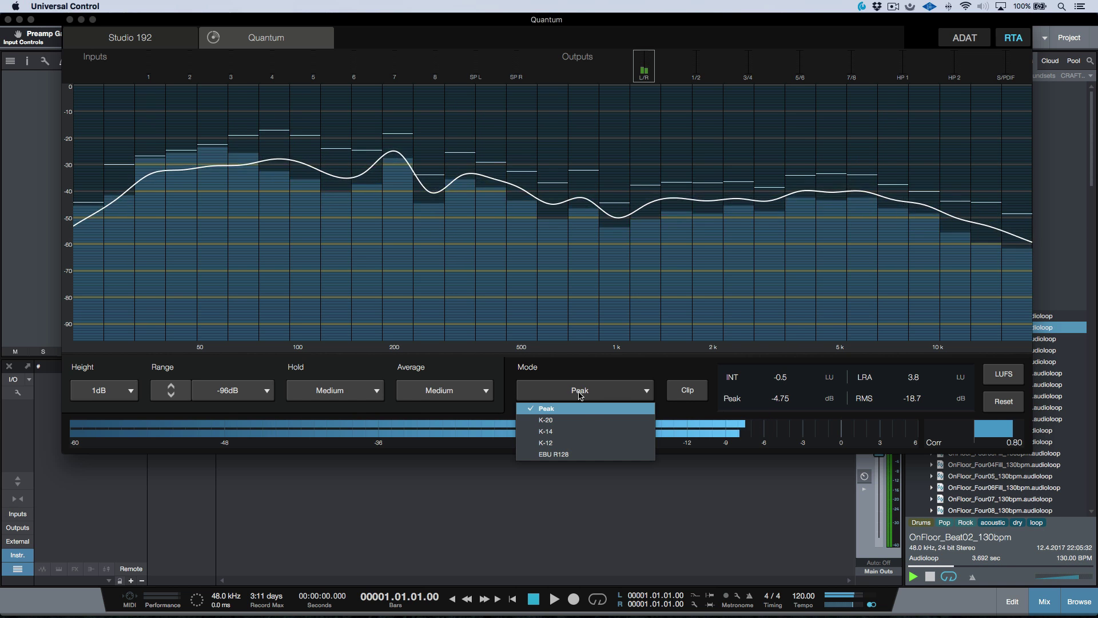
{"action": "left_click", "coordinate": [583, 420]}
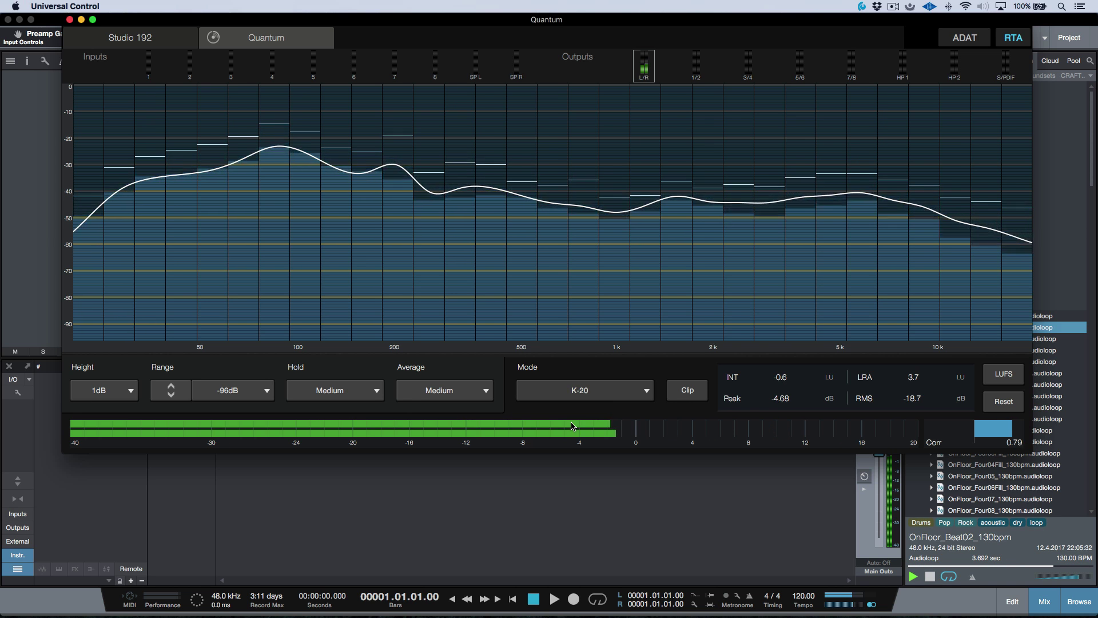
{"action": "left_click", "coordinate": [600, 396]}
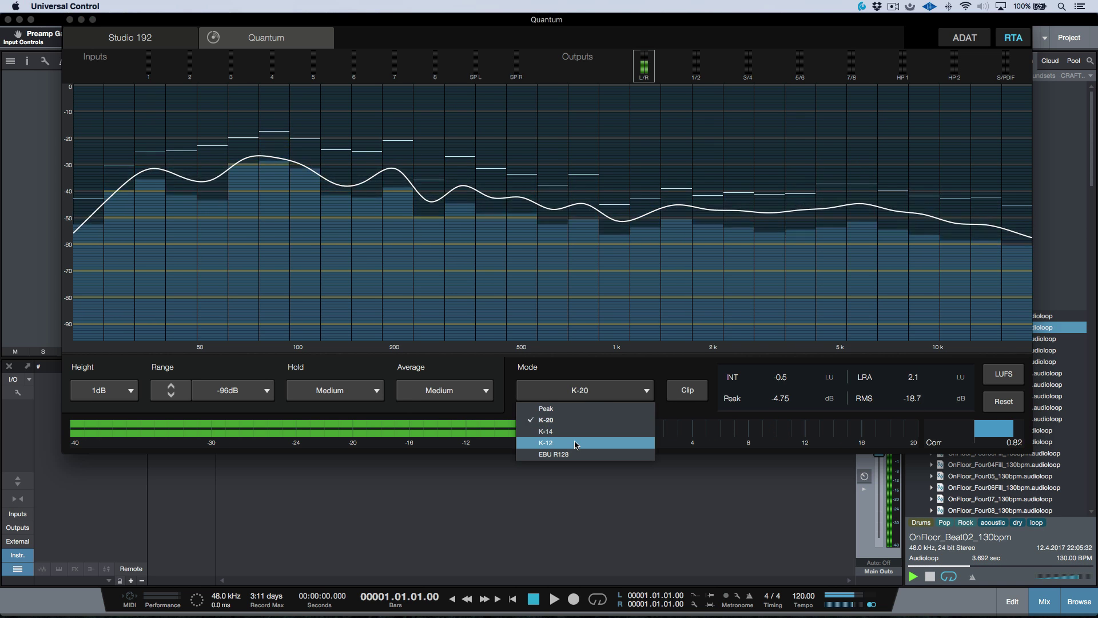
{"action": "left_click", "coordinate": [578, 442]}
{"action": "left_click", "coordinate": [606, 395]}
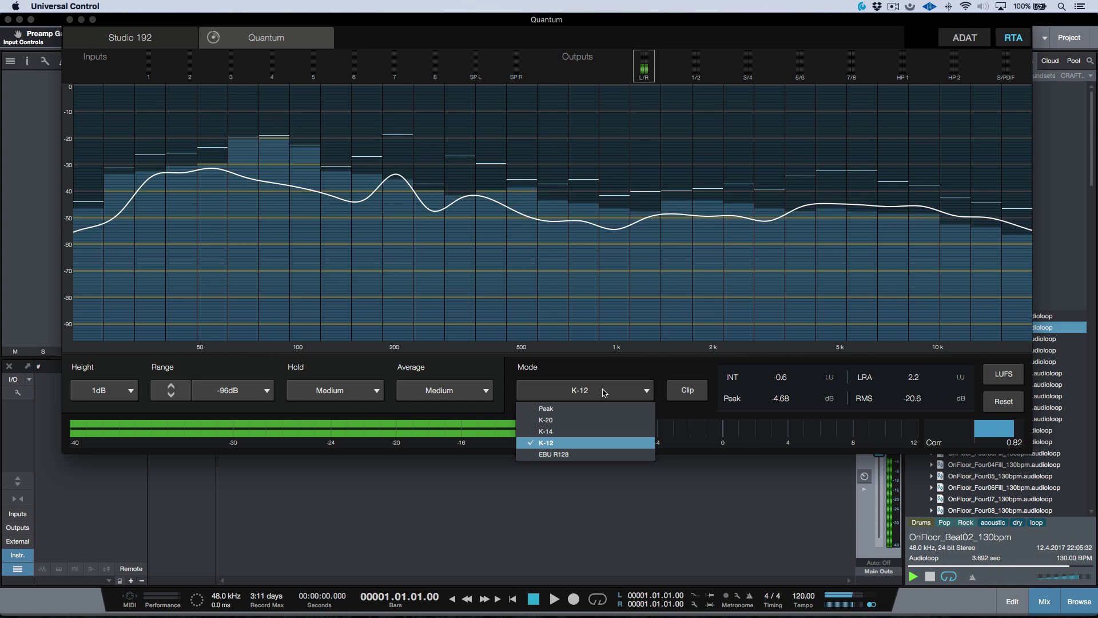
{"action": "left_click", "coordinate": [586, 455]}
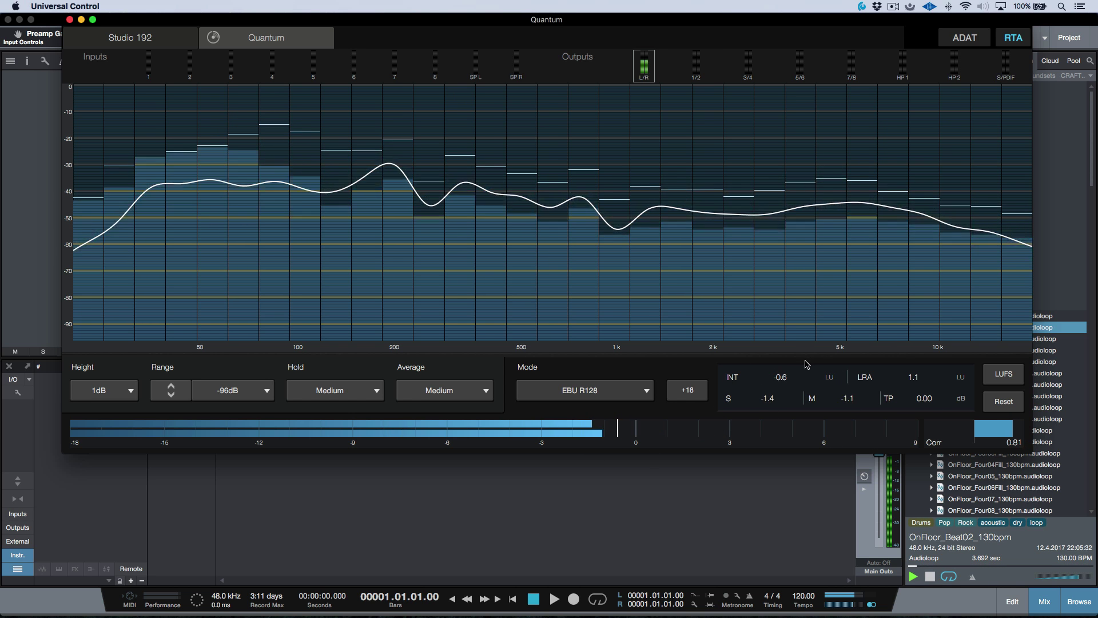
Switch the loudness readings to LUFS and reset the meter.
{"action": "left_click", "coordinate": [1002, 378]}
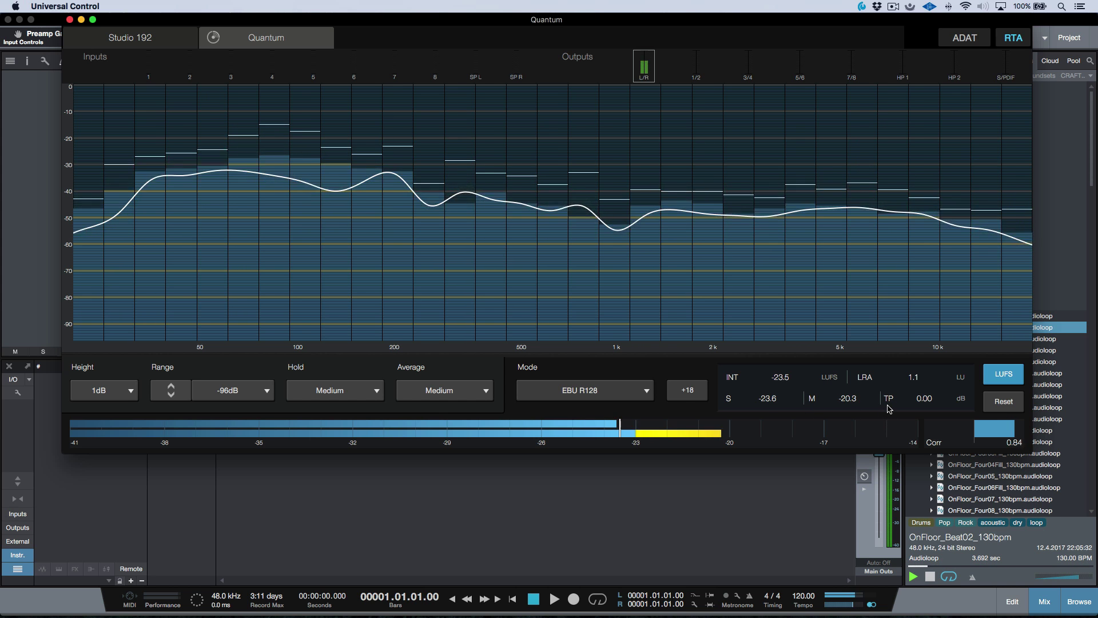
{"action": "left_click", "coordinate": [1004, 401]}
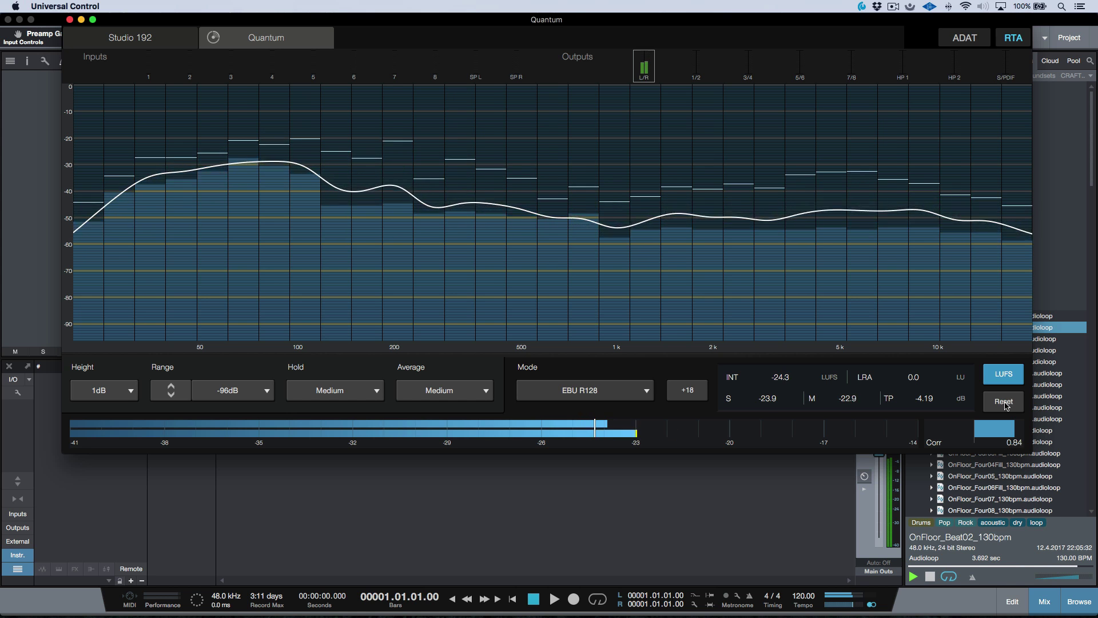
Stop the loop preview in Studio One, and close the RTA view in Universal Control.
{"action": "left_click", "coordinate": [930, 576]}
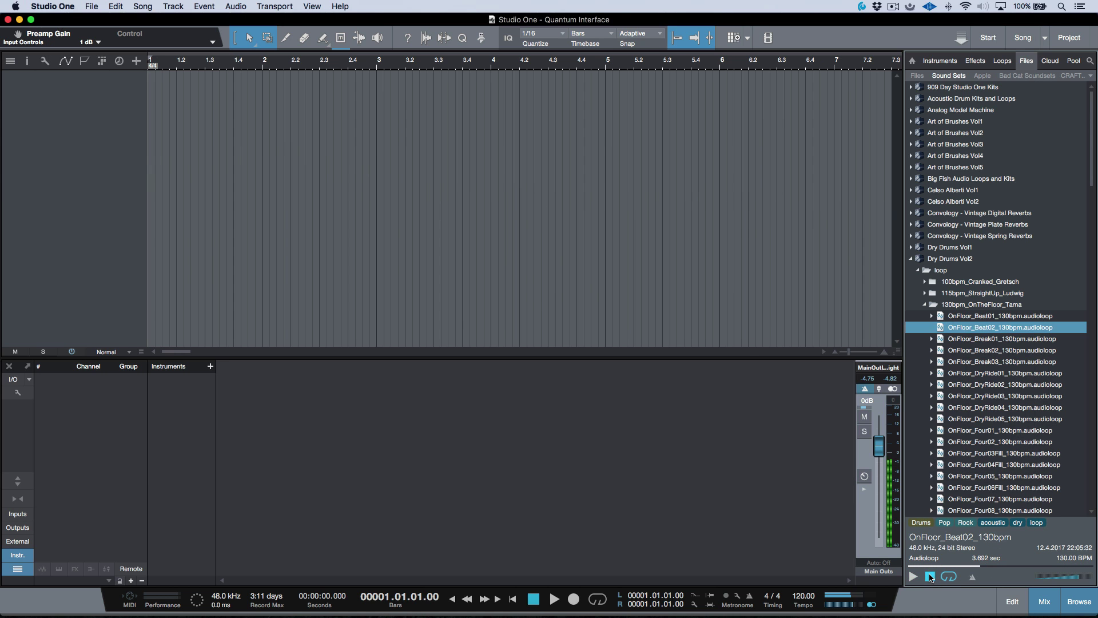
{"action": "key", "text": "super+Tab"}
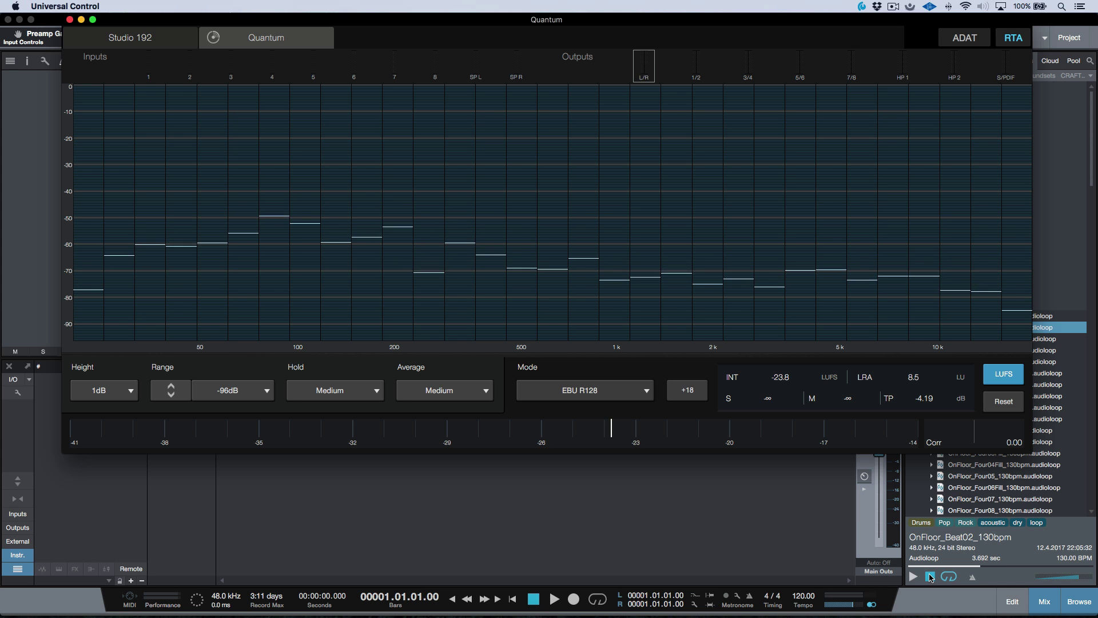
{"action": "left_click", "coordinate": [1013, 38]}
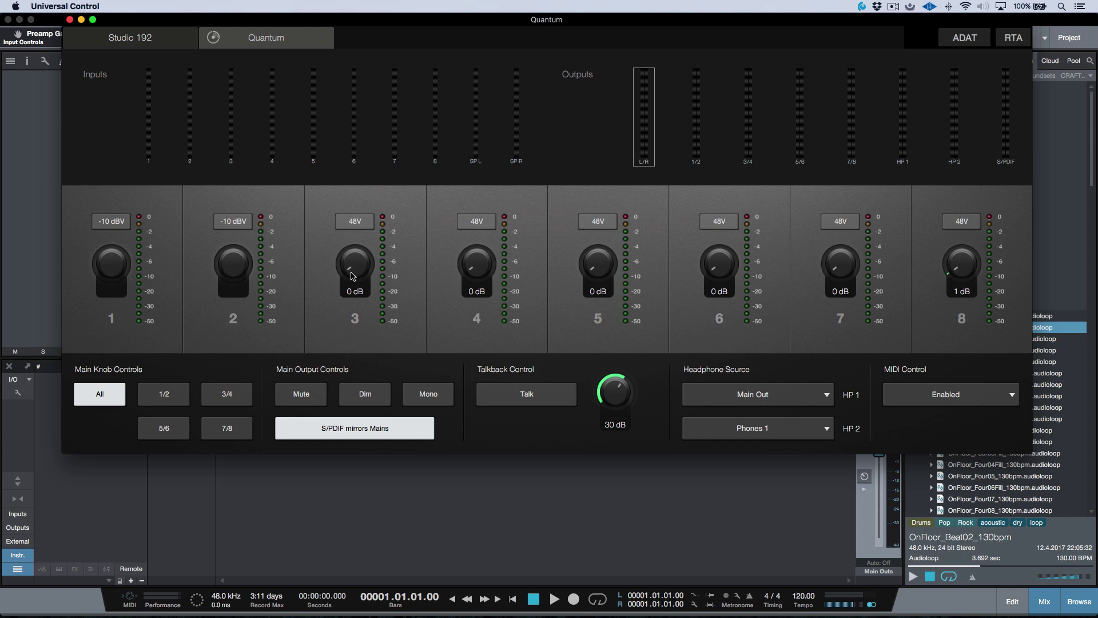
Try input 3's preamp gain and 48V phantom power, and toggle input 1's sensitivity to +4 dBu and back to -10 dBV.
{"action": "mouse_move", "coordinate": [353, 272]}
{"action": "left_mouse_down"}
{"action": "mouse_move", "coordinate": [357, 258]}
{"action": "mouse_move", "coordinate": [360, 275]}
{"action": "left_mouse_up"}
{"action": "left_click", "coordinate": [365, 225]}
{"action": "left_click", "coordinate": [366, 225]}
{"action": "left_click", "coordinate": [114, 223]}
{"action": "left_click", "coordinate": [114, 223]}
Switch to Studio One and enable Show audio device controls in the console options.
{"action": "key", "text": "super+Tab"}
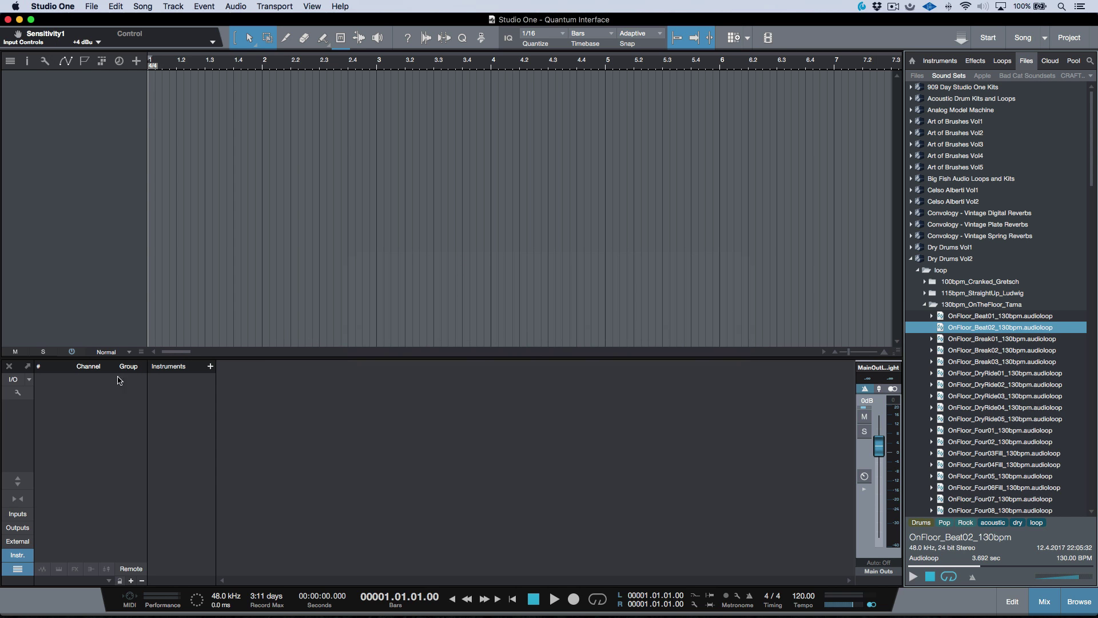
{"action": "left_click", "coordinate": [17, 393]}
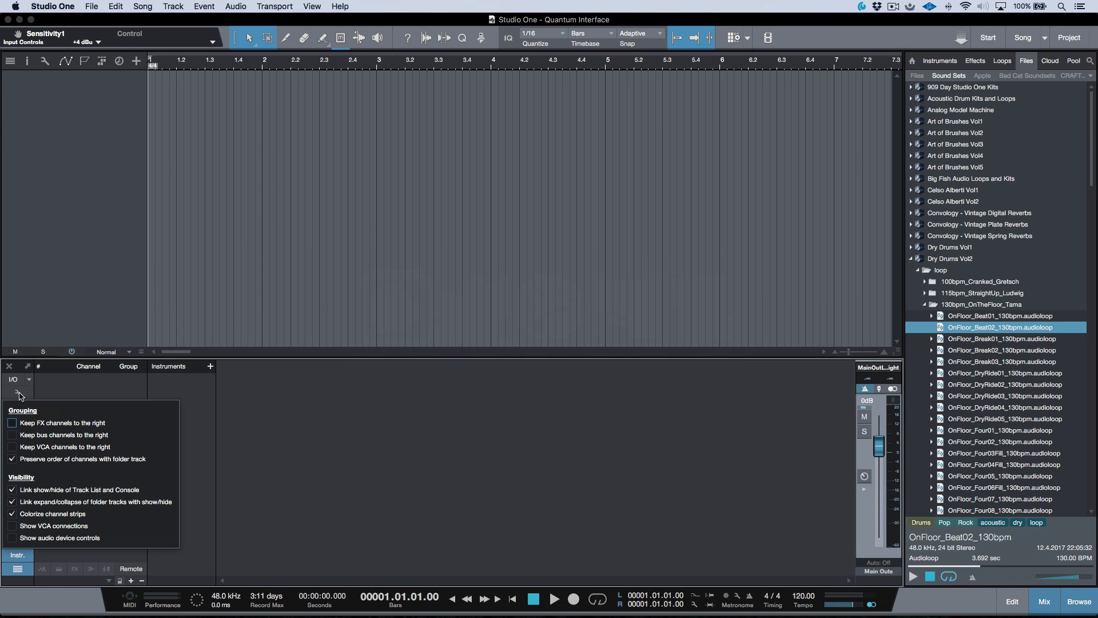
{"action": "left_click", "coordinate": [12, 538]}
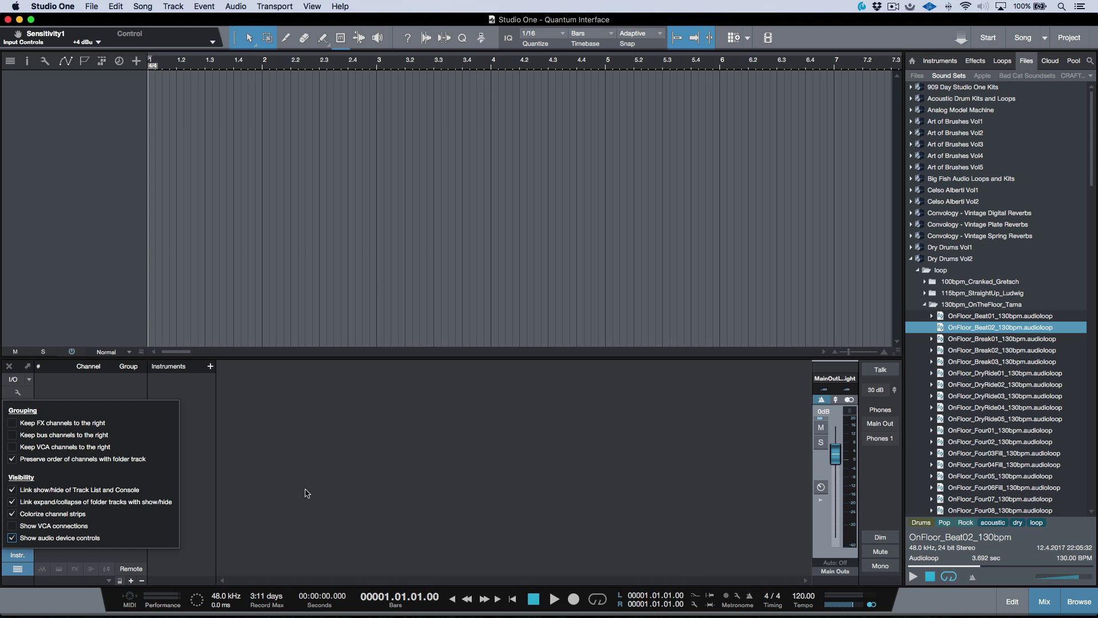
{"action": "left_click", "coordinate": [406, 501]}
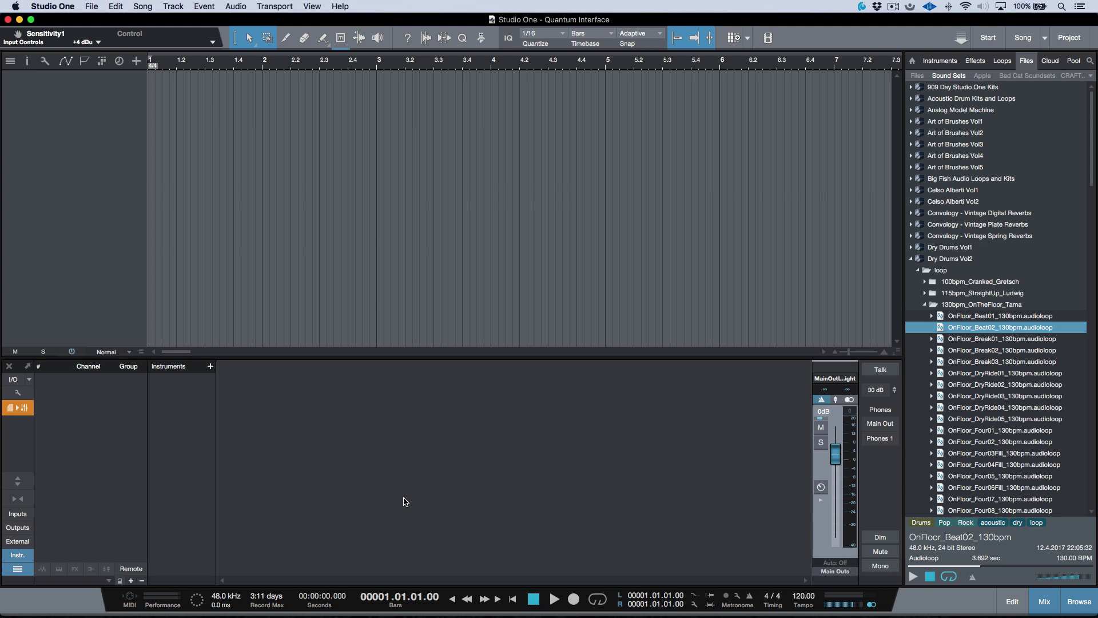
Add a mono audio track and set its input to Input 3 - Mic/Line In 3.
{"action": "right_click", "coordinate": [86, 135]}
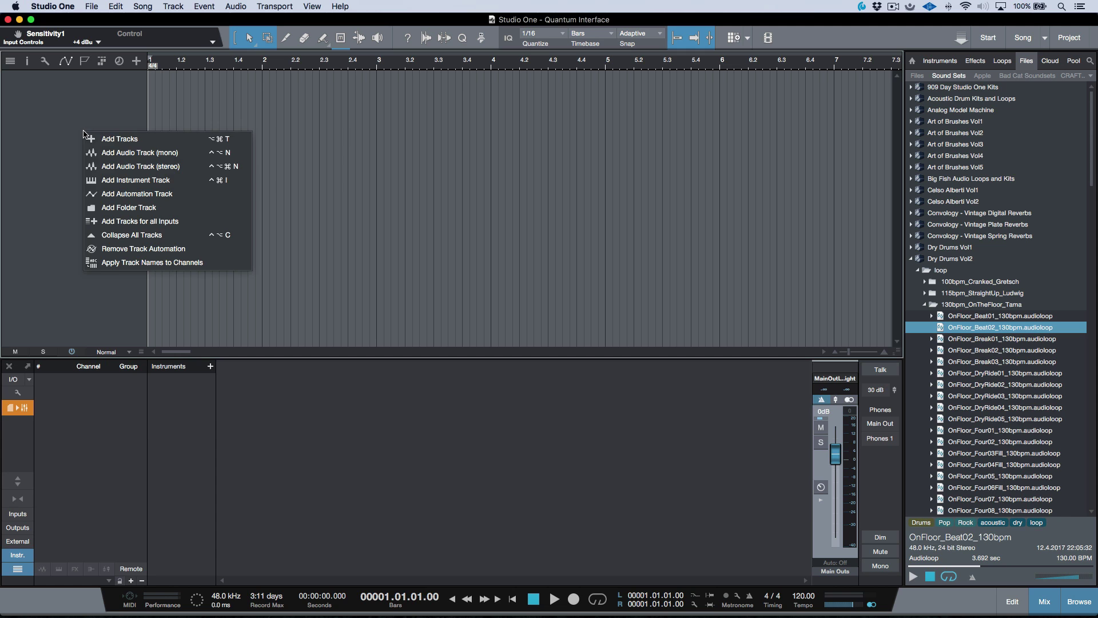
{"action": "left_click", "coordinate": [128, 151]}
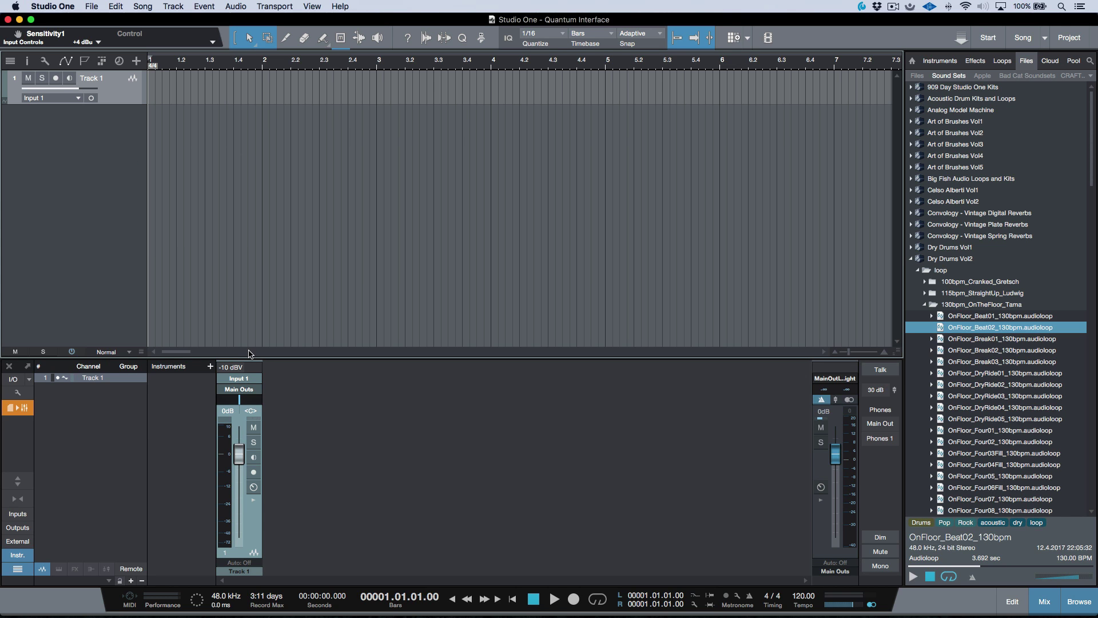
{"action": "left_click", "coordinate": [243, 380]}
{"action": "left_click", "coordinate": [255, 425]}
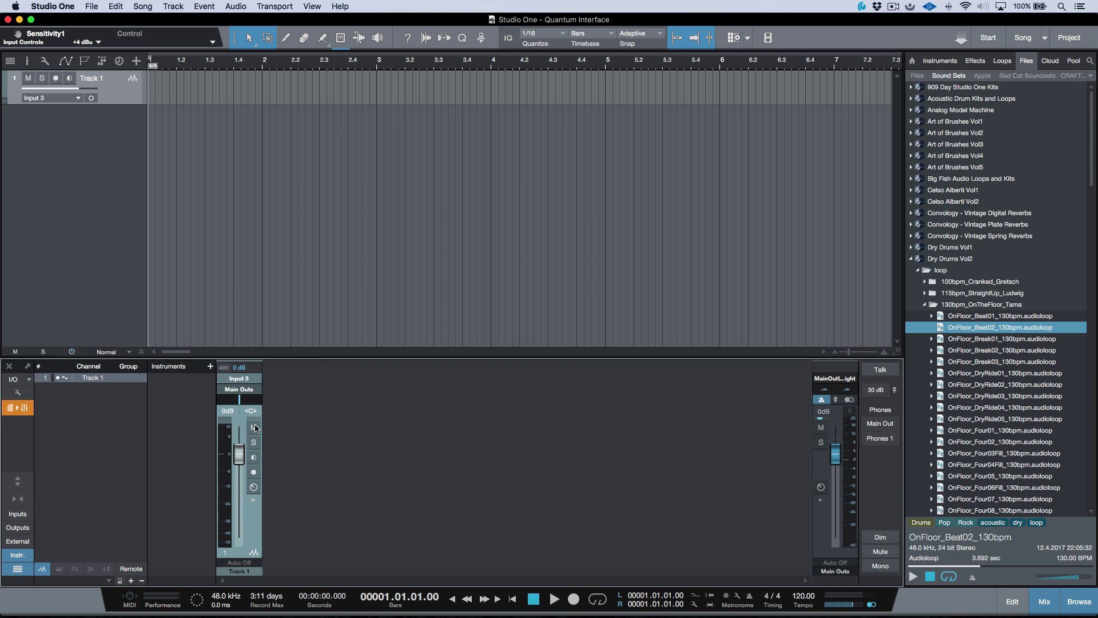
Try the 48V preamp control on Track 1's channel strip, and set the track's input to Input 1 - Mic/Line/Inst In 1.
{"action": "left_click", "coordinate": [241, 370]}
{"action": "left_click", "coordinate": [243, 383]}
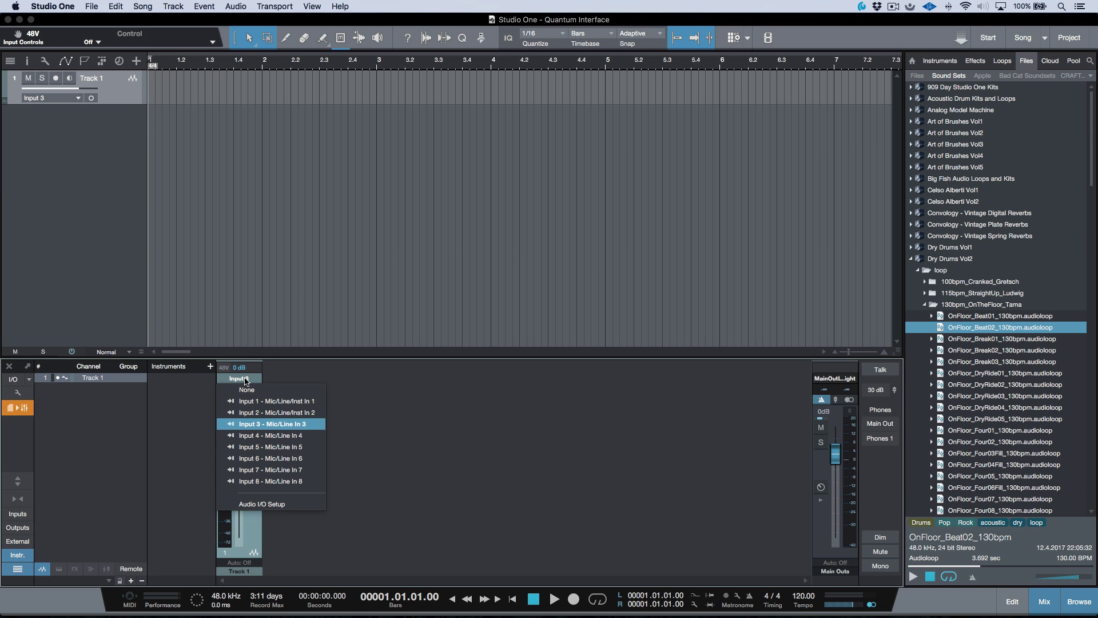
{"action": "left_click", "coordinate": [266, 405]}
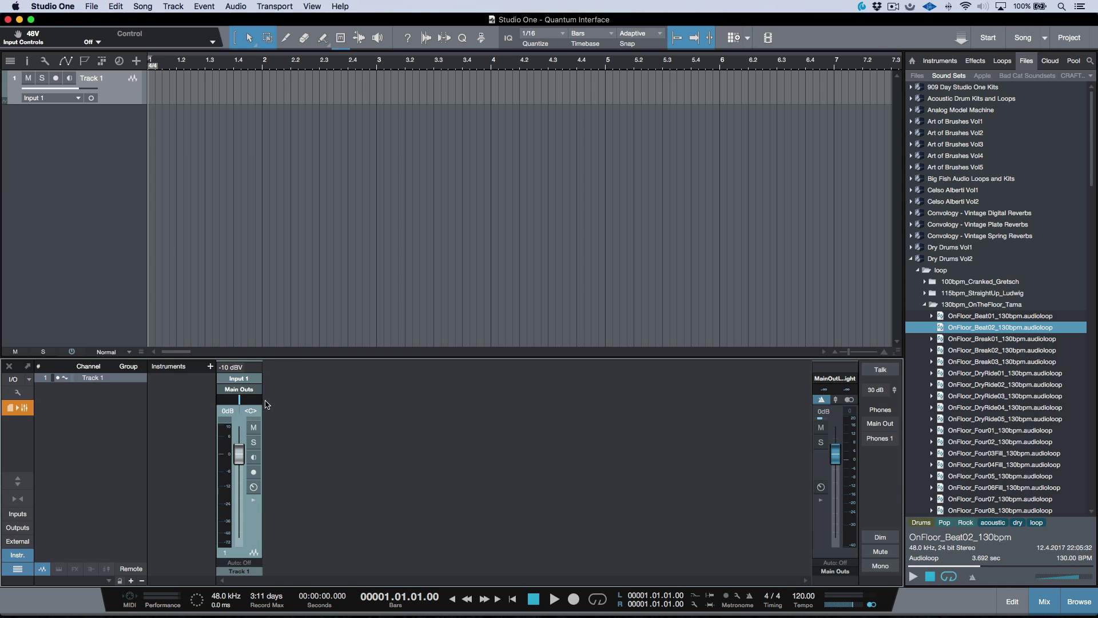
Try Input 1's sensitivity control in the console, and check the Quantum page in Universal Control before returning to Studio One.
{"action": "left_click", "coordinate": [237, 369]}
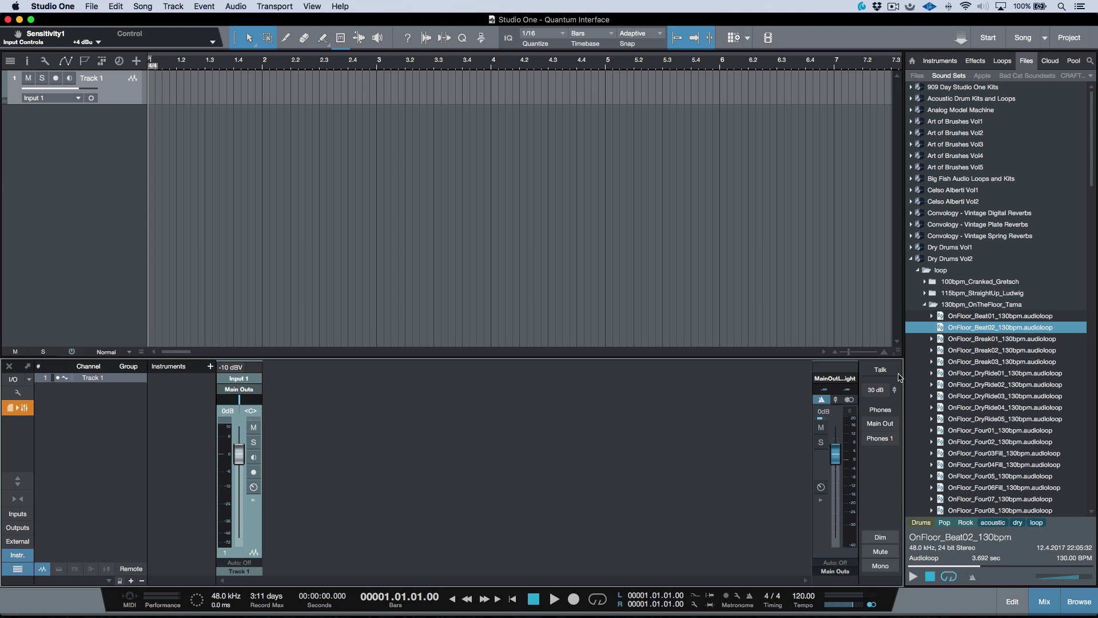
{"action": "key", "text": "super+Tab"}
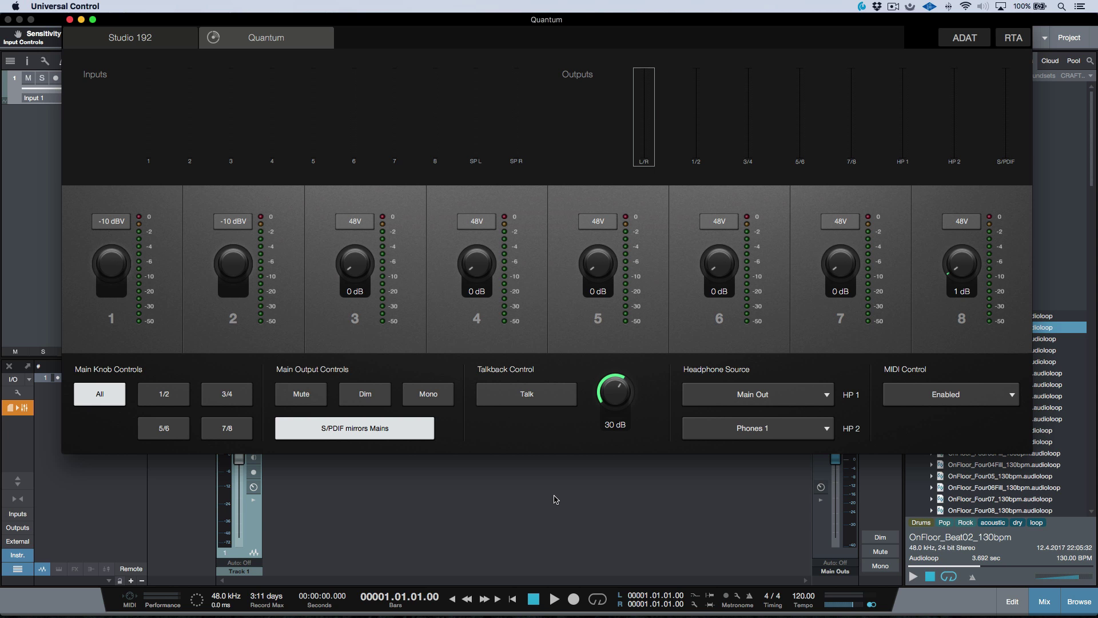
{"action": "key", "text": "super+Tab"}
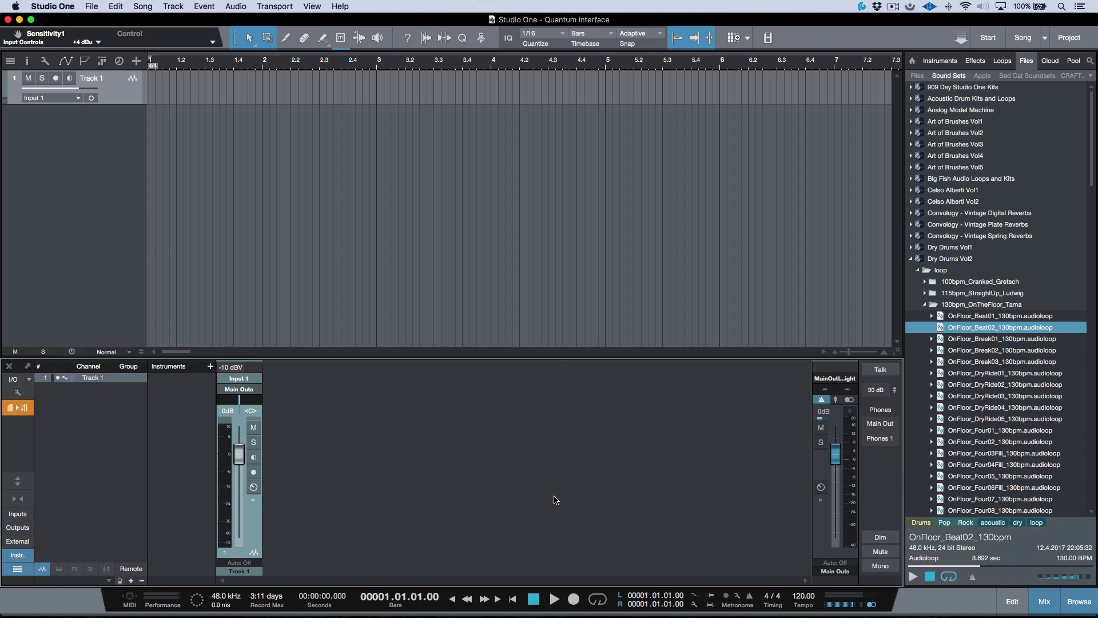
Toggle the console's Dim output control on and off.
{"action": "left_click", "coordinate": [881, 537]}
{"action": "left_click", "coordinate": [881, 537]}
Search the keyboard shortcuts for "Audio Device", examine its commands, and leave the preferences without changes.
{"action": "left_click", "coordinate": [43, 6]}
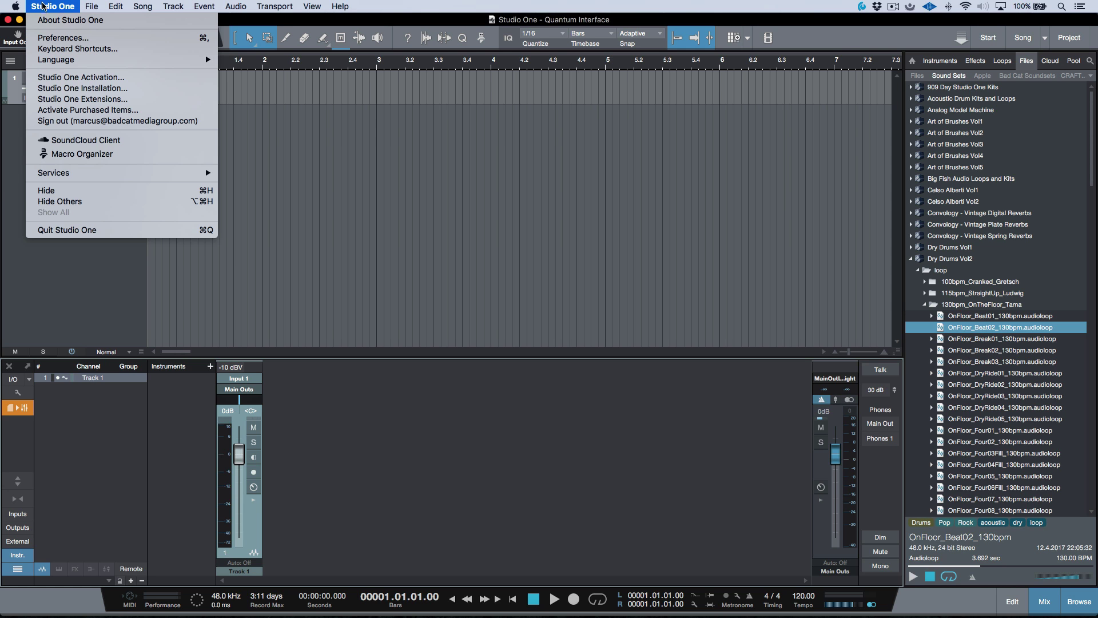
{"action": "left_click", "coordinate": [67, 49]}
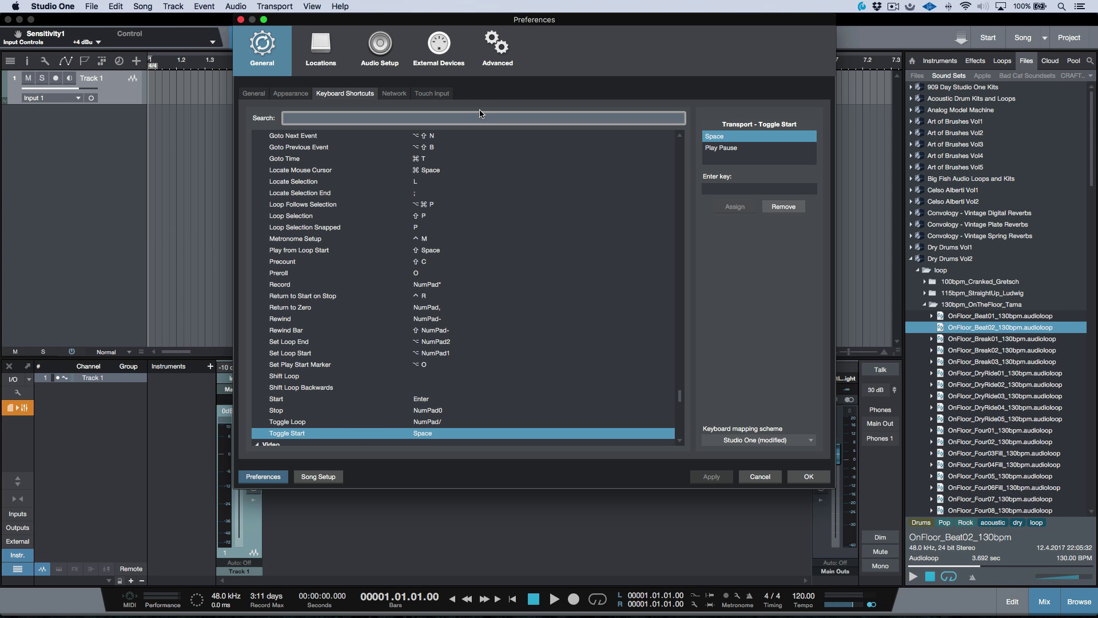
{"action": "type", "text": "Audio "}
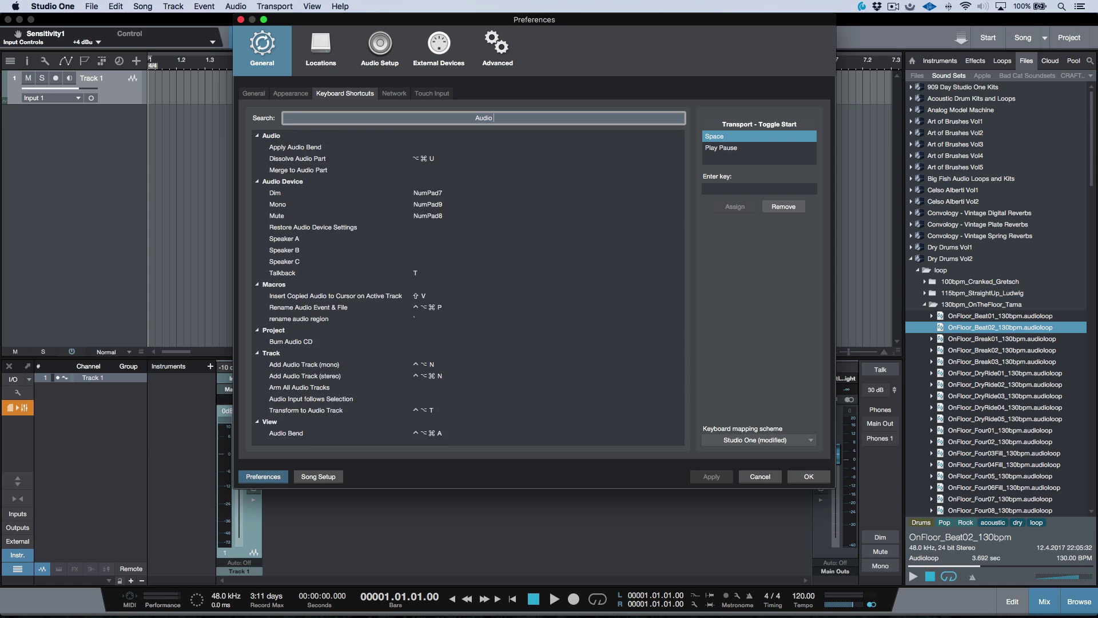
{"action": "type", "text": "Device"}
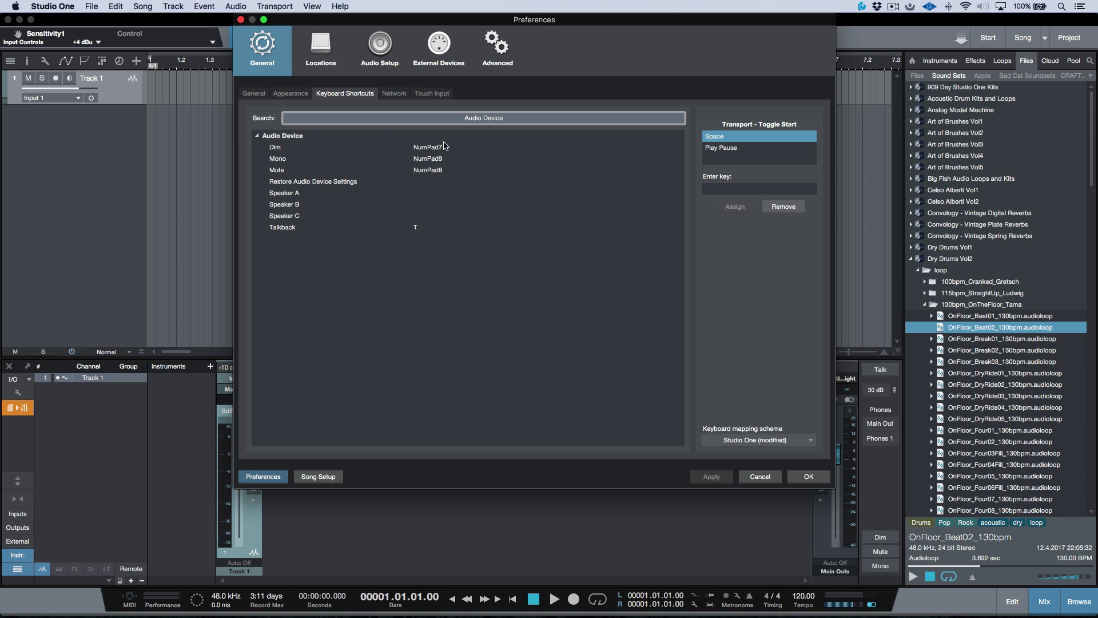
{"action": "left_click", "coordinate": [772, 478]}
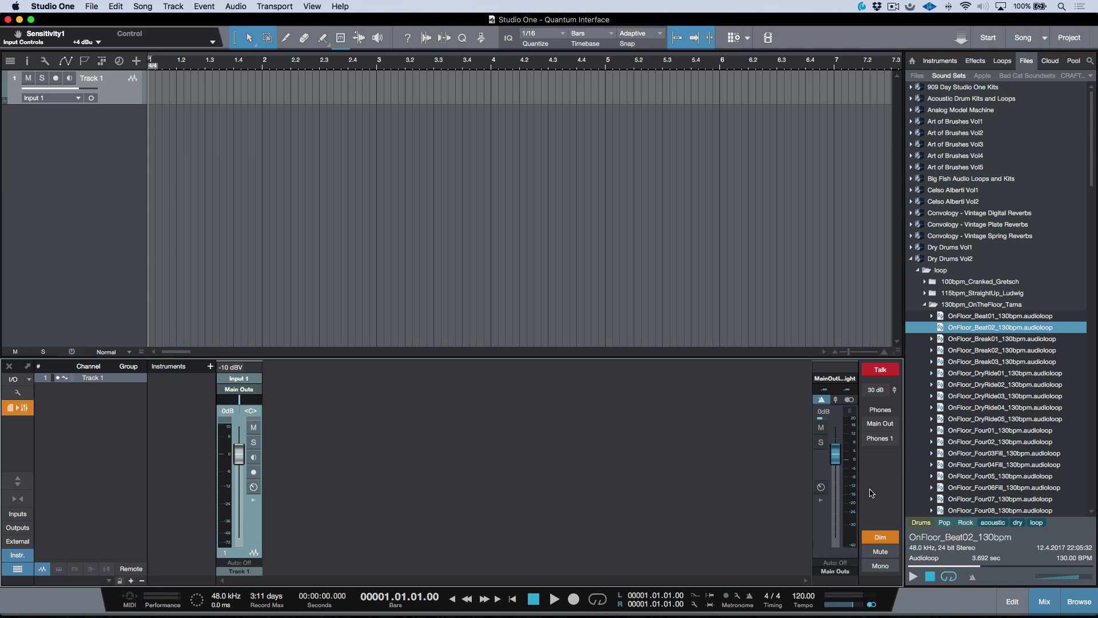
Check the console's talkback level control, and switch to Universal Control to turn off Talk and try its talkback level.
{"action": "left_click", "coordinate": [894, 390]}
{"action": "left_click", "coordinate": [895, 423]}
{"action": "key", "text": "super+Tab"}
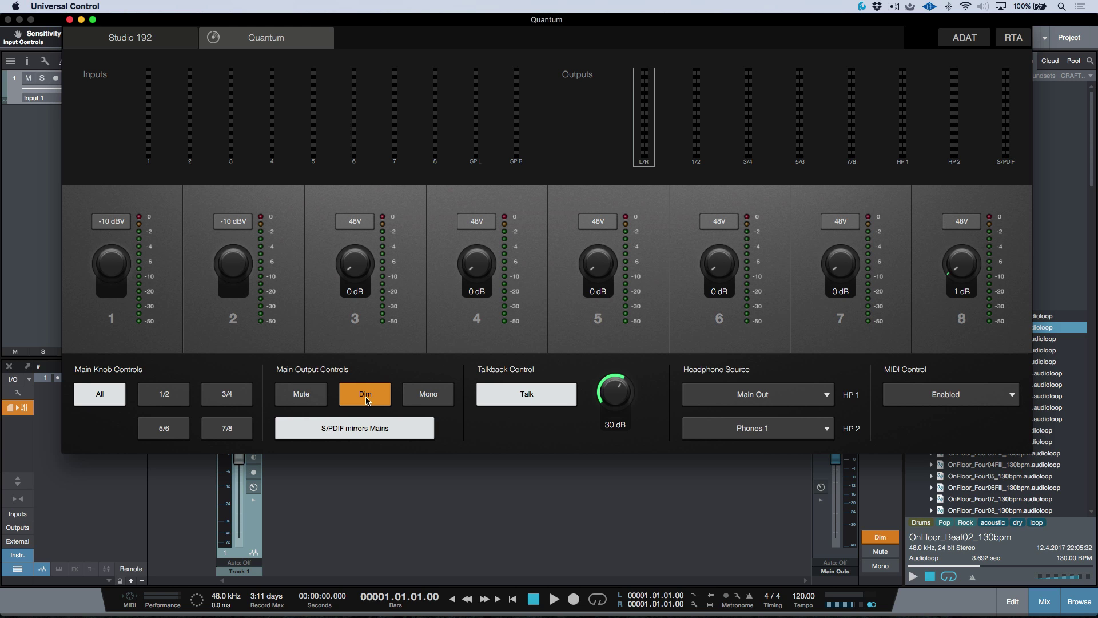
{"action": "left_click", "coordinate": [521, 393]}
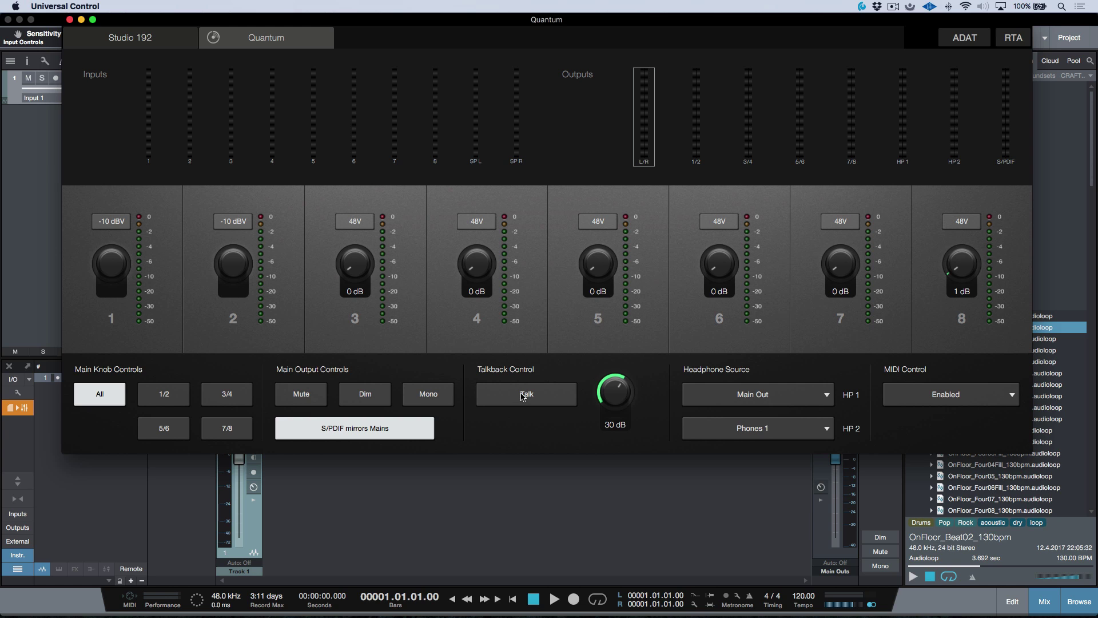
{"action": "mouse_move", "coordinate": [621, 395]}
{"action": "left_mouse_down"}
{"action": "mouse_move", "coordinate": [619, 411]}
{"action": "mouse_move", "coordinate": [622, 392]}
{"action": "left_mouse_up"}
Try the Main Knob Controls output pairs 1/2, 3/4, 5/6 and 7/8, and finish with All and every pair deselected.
{"action": "left_click", "coordinate": [164, 395]}
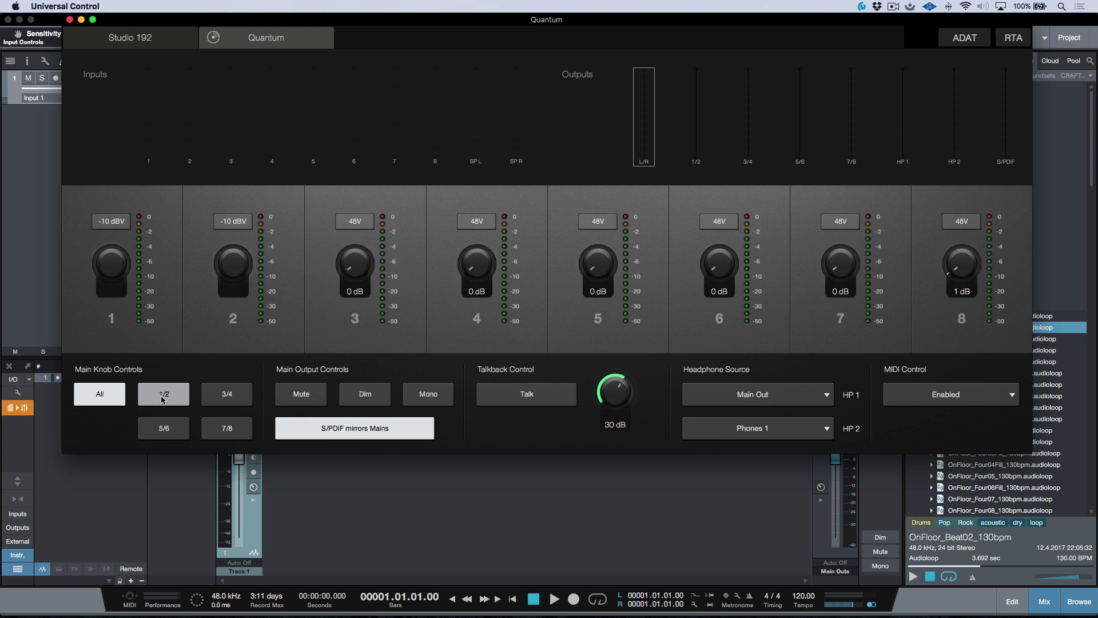
{"action": "left_click", "coordinate": [227, 397]}
{"action": "left_click", "coordinate": [233, 430]}
{"action": "left_click", "coordinate": [164, 429]}
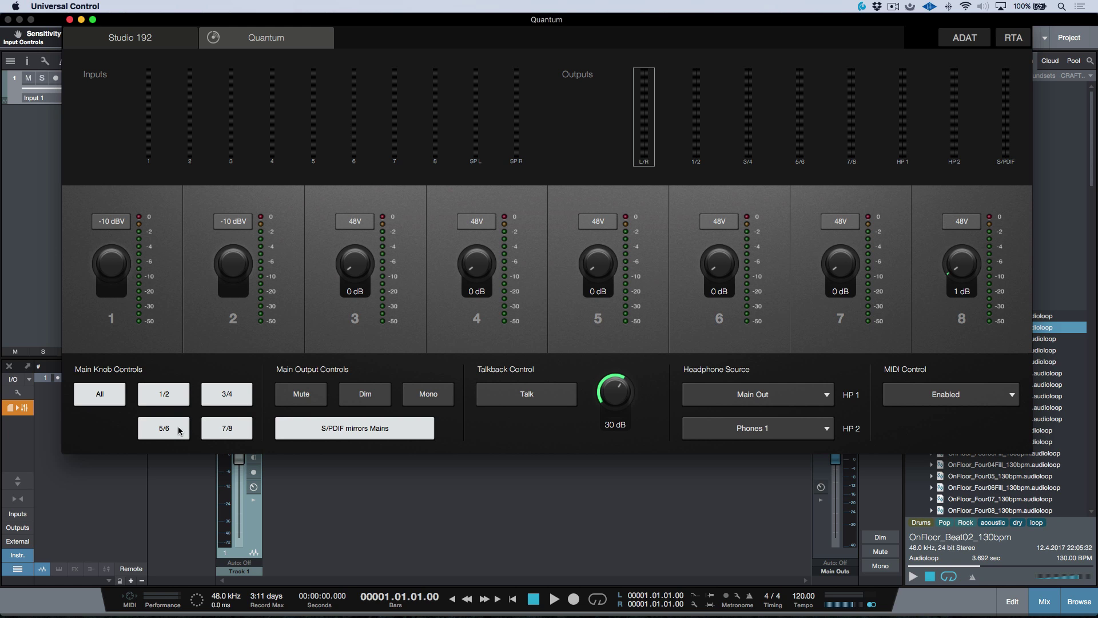
{"action": "left_click", "coordinate": [162, 401]}
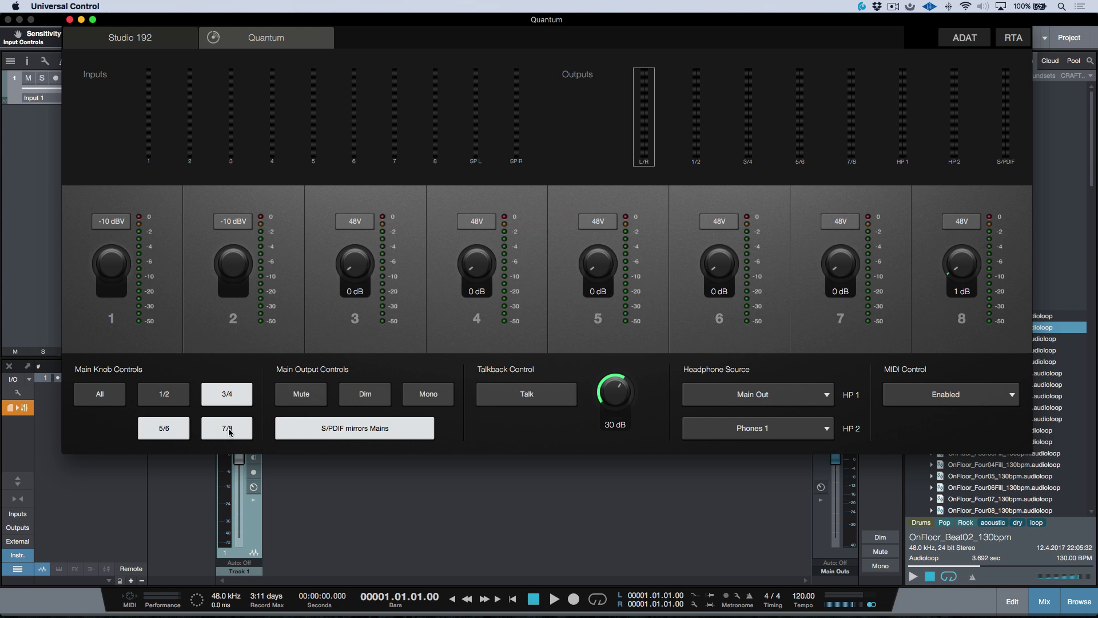
{"action": "left_click", "coordinate": [109, 397]}
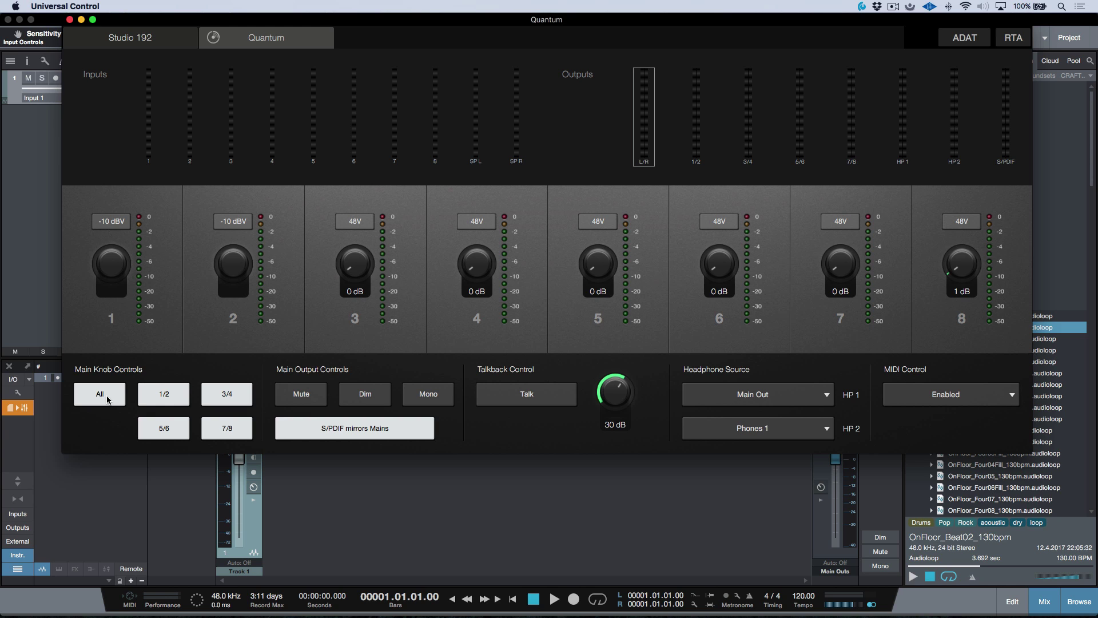
{"action": "left_click", "coordinate": [107, 399]}
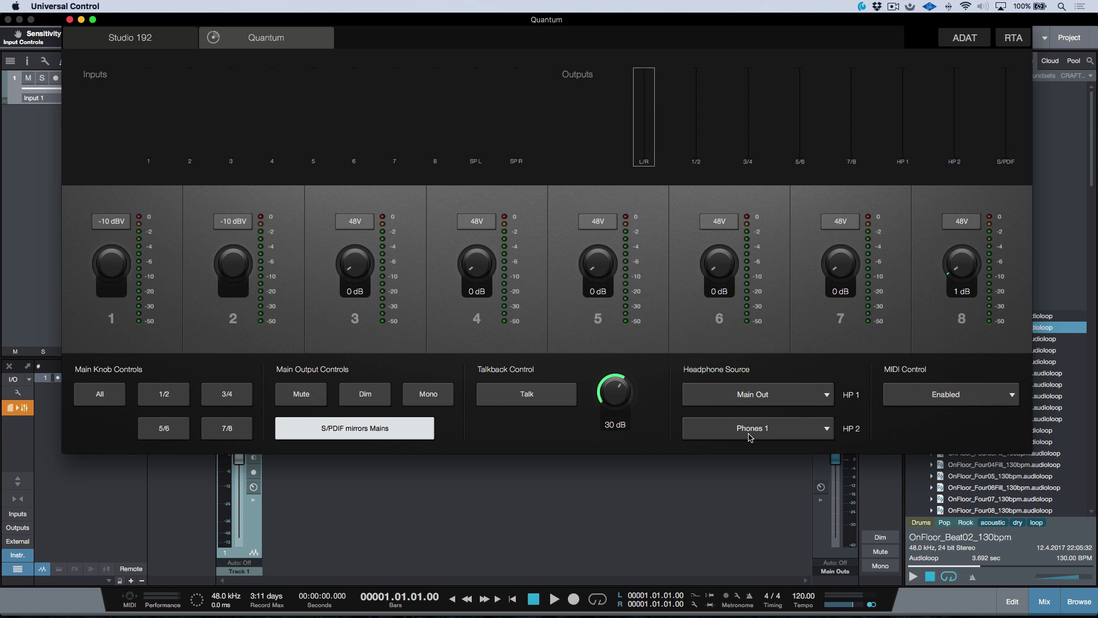
Switch to Studio One and set the Headphone 2 source to Phones 2 in the console.
{"action": "key", "text": "super+Tab"}
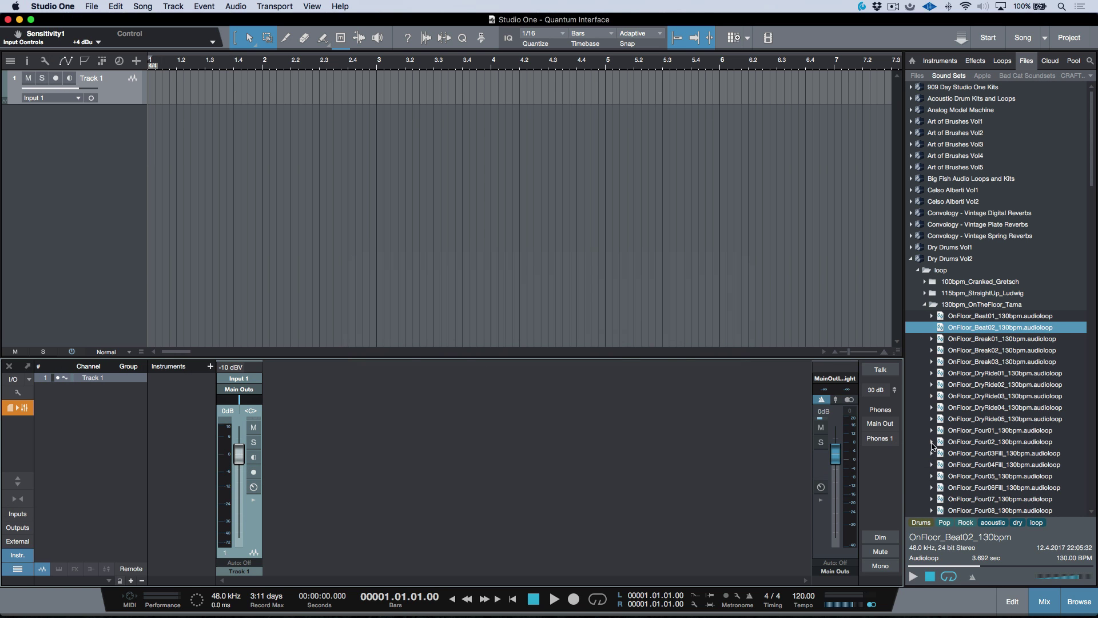
{"action": "left_click", "coordinate": [879, 438]}
{"action": "left_click", "coordinate": [896, 326]}
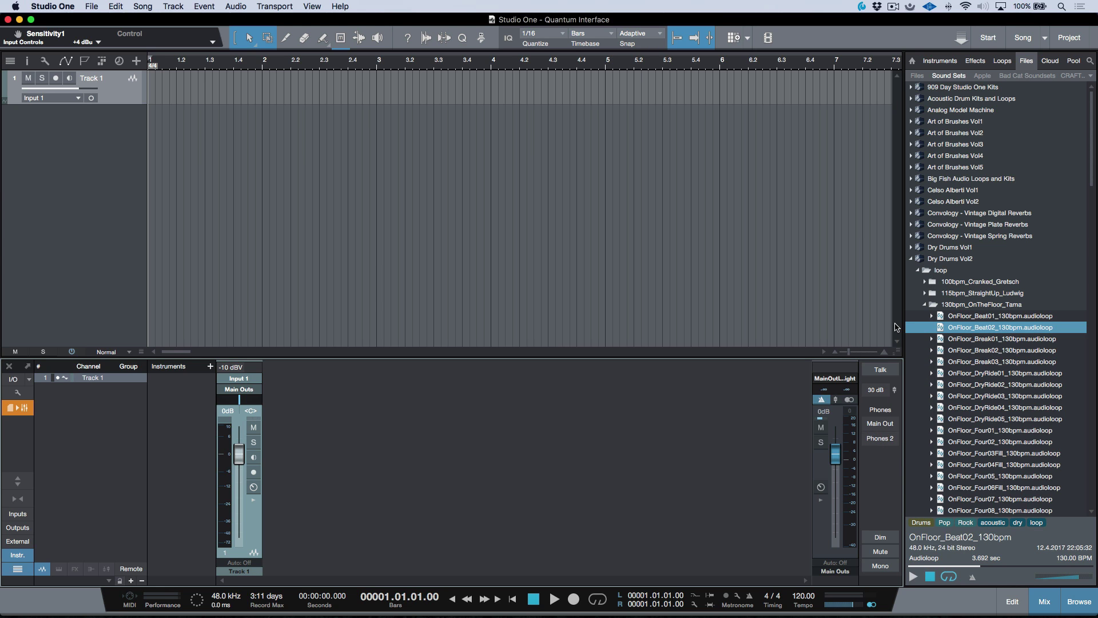
Switch to Universal Control and set the HP 2 headphone source to Main Out.
{"action": "key", "text": "super+Tab"}
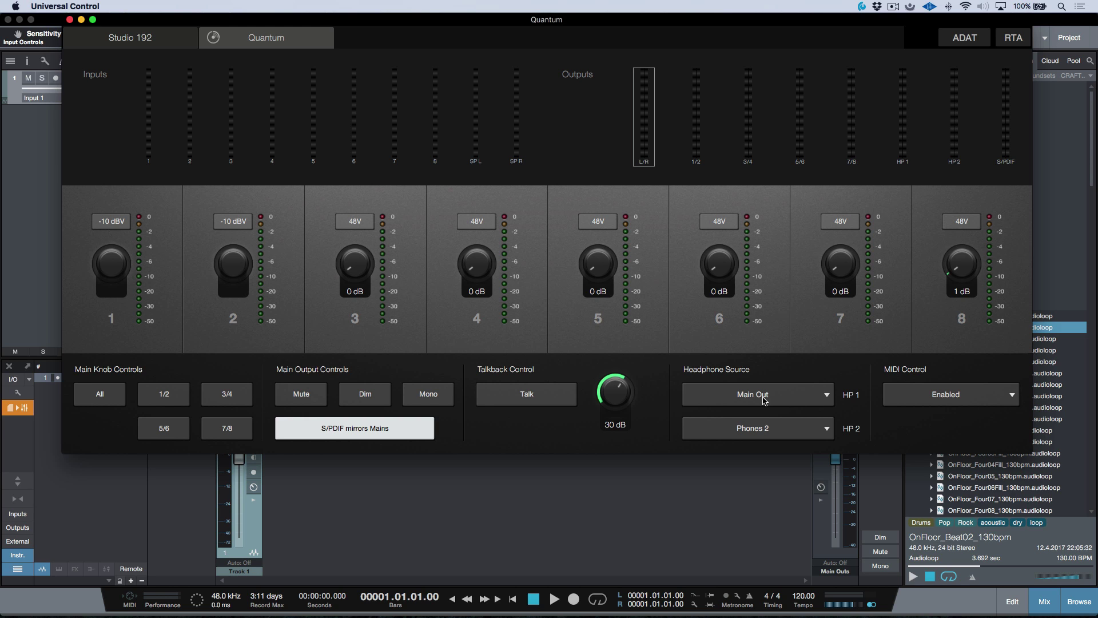
{"action": "left_click", "coordinate": [764, 401]}
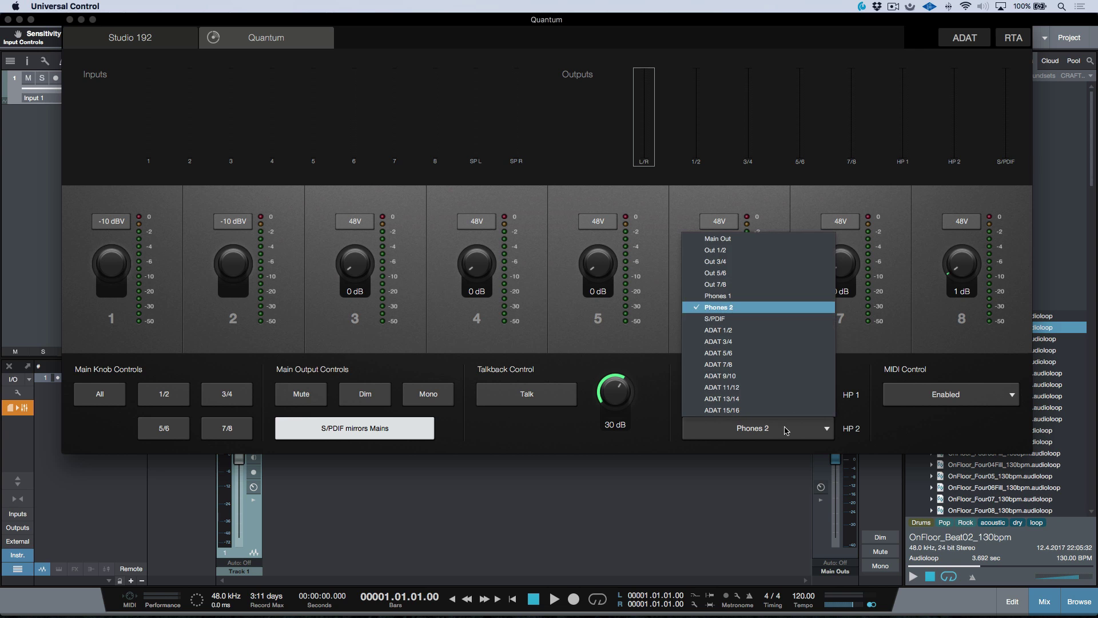
{"action": "left_click", "coordinate": [764, 239]}
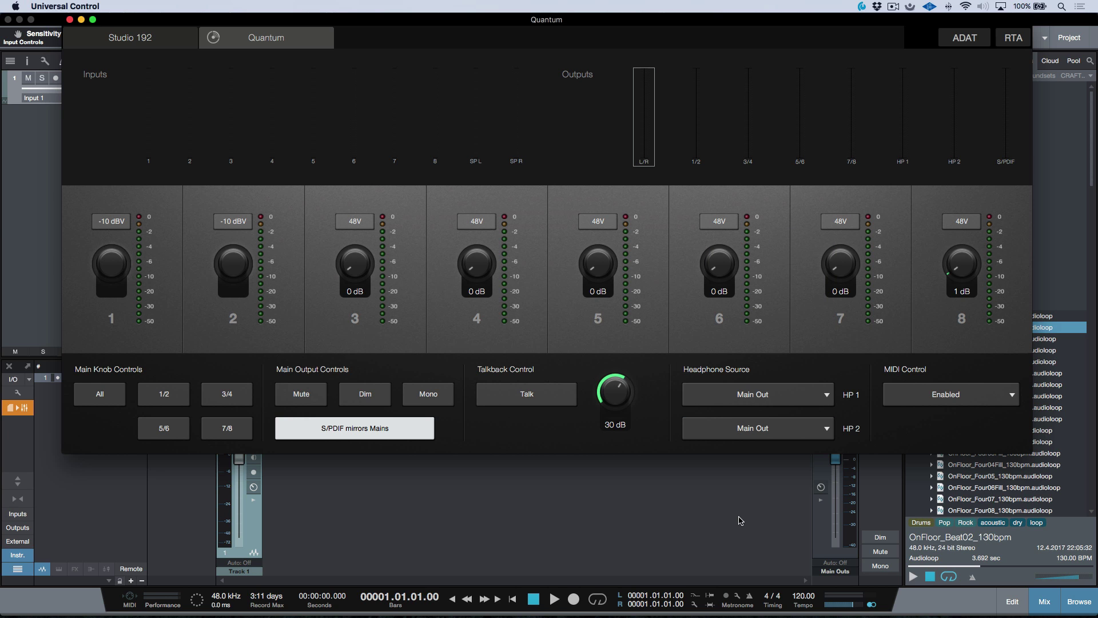
Switch to Studio One, enable Cue mix for the HP 2 output in the song's Audio I/O Setup, and apply it.
{"action": "key", "text": "super+Tab"}
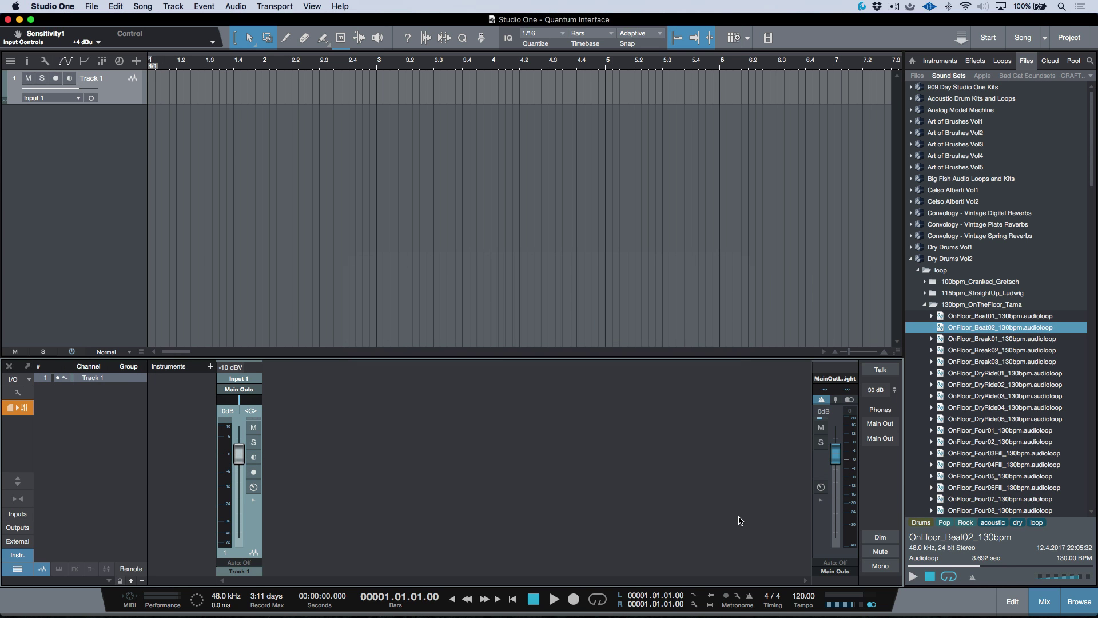
{"action": "left_click", "coordinate": [12, 380]}
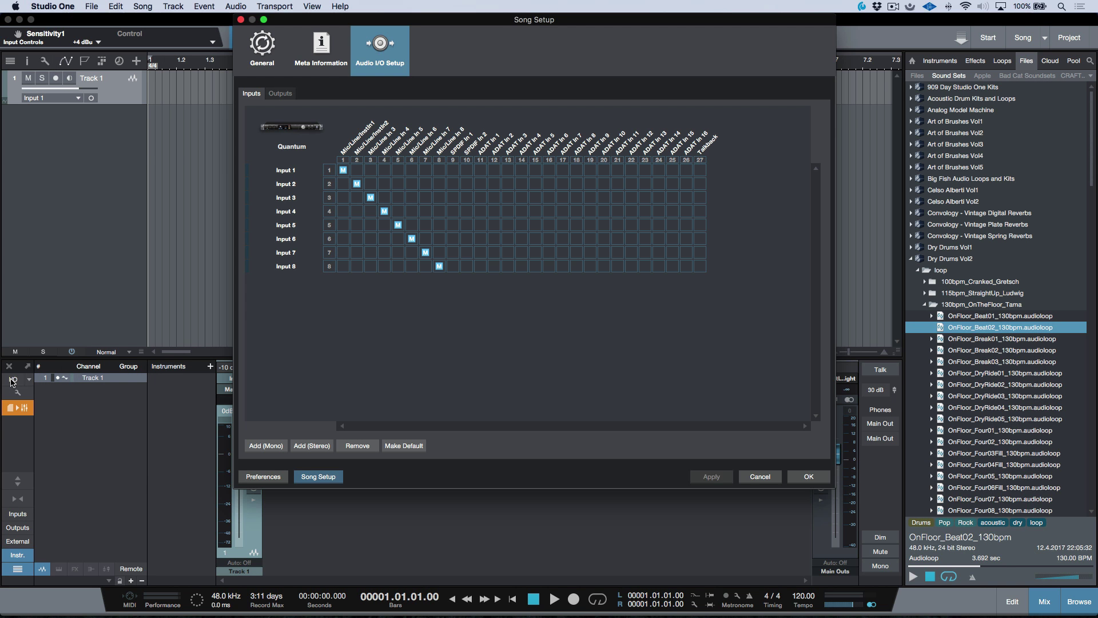
{"action": "left_click", "coordinate": [280, 94]}
{"action": "left_click", "coordinate": [346, 252]}
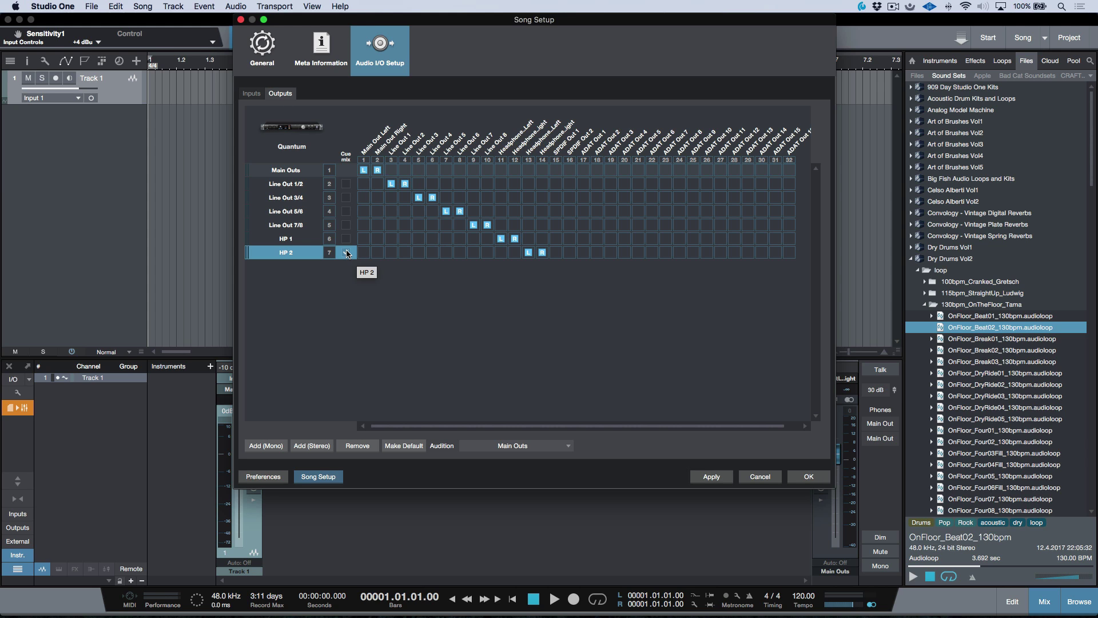
{"action": "left_click", "coordinate": [711, 477]}
{"action": "left_click", "coordinate": [816, 478]}
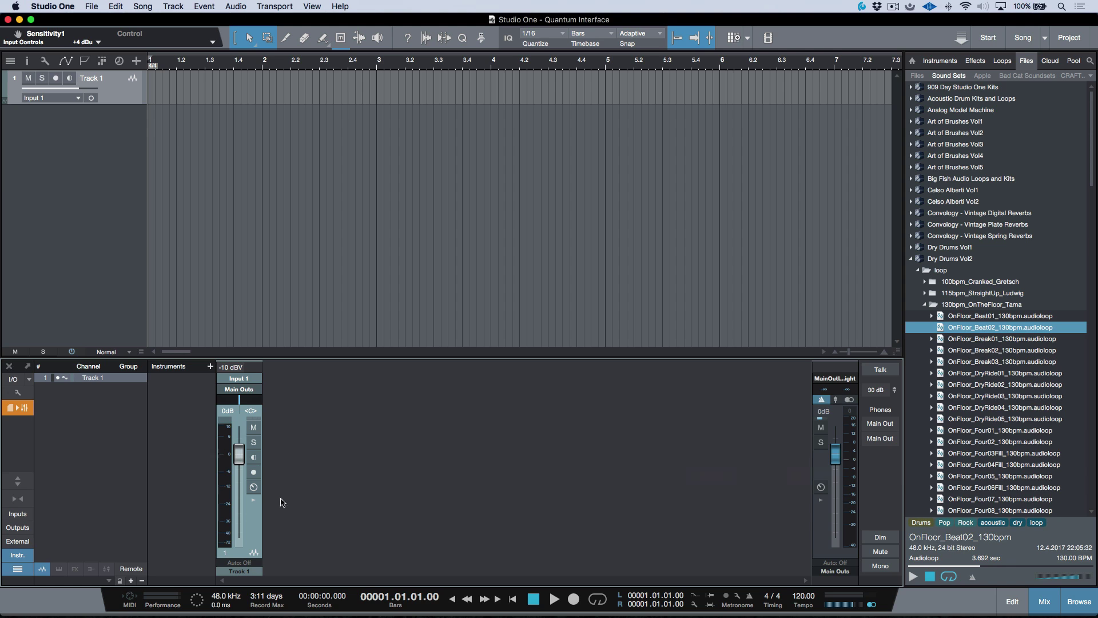
Expand Track 1's console channel and lower its HP 2 cue mix level slightly.
{"action": "left_click", "coordinate": [254, 501]}
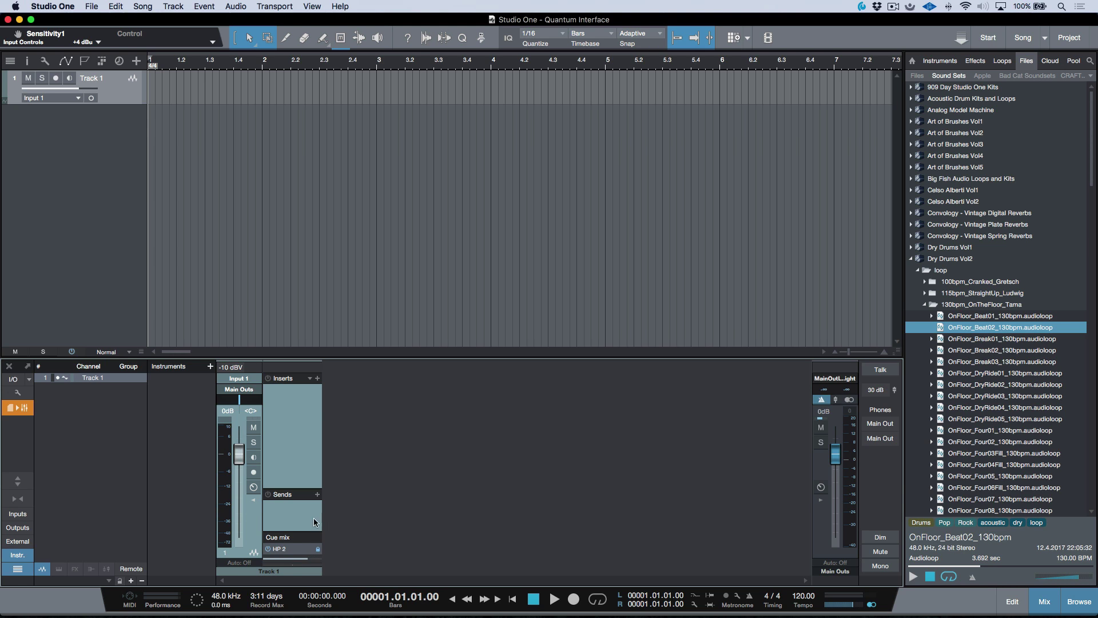
{"action": "mouse_move", "coordinate": [302, 563]}
{"action": "left_mouse_down"}
{"action": "mouse_move", "coordinate": [285, 563]}
{"action": "mouse_move", "coordinate": [298, 563]}
{"action": "left_mouse_up"}
Try Phones 2 as the Headphone 2 source in the console, and set it back to Main Out.
{"action": "left_click", "coordinate": [883, 439]}
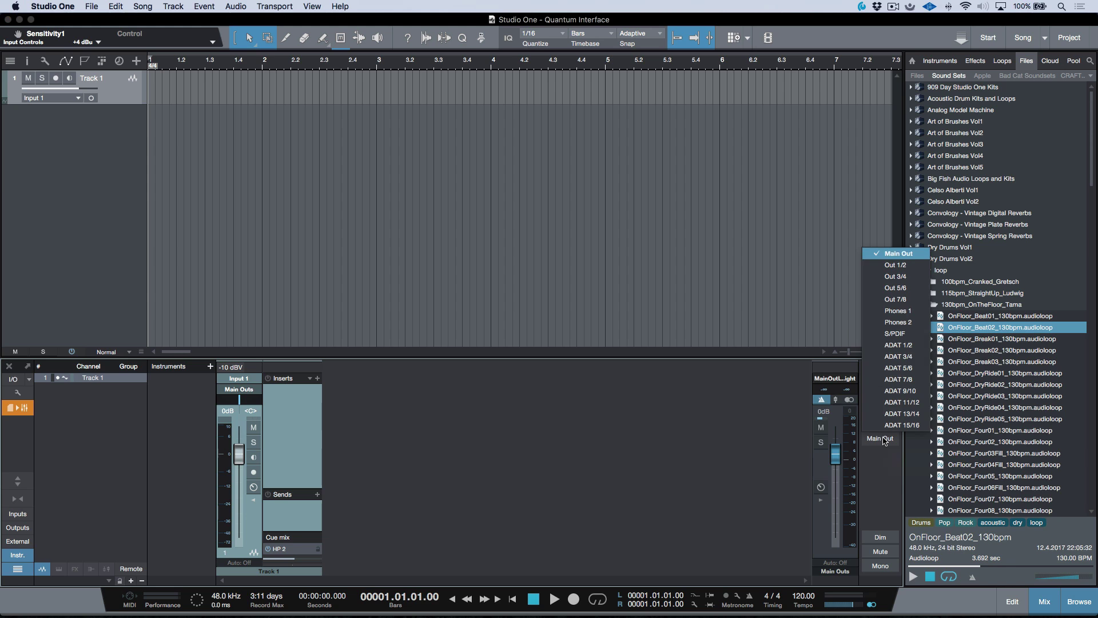
{"action": "left_click", "coordinate": [915, 327]}
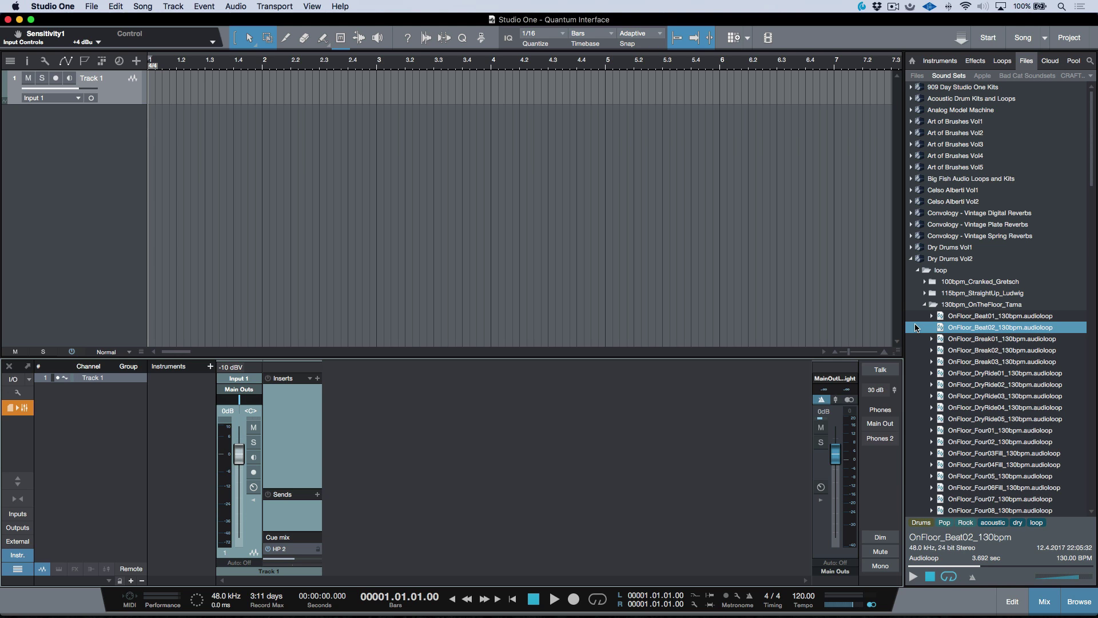
{"action": "left_click", "coordinate": [881, 439]}
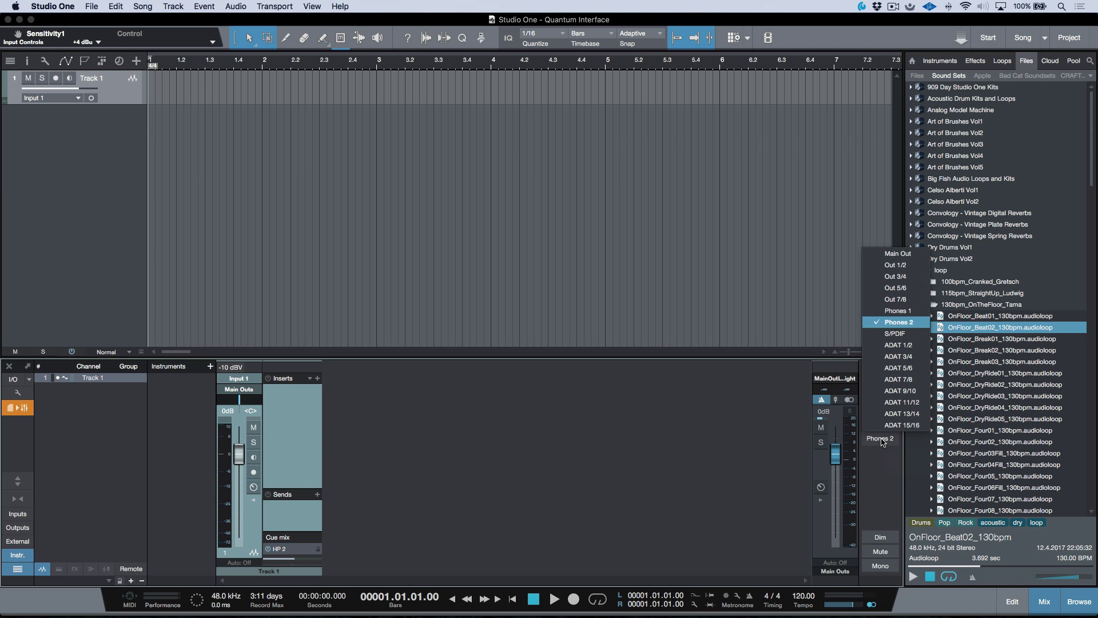
{"action": "left_click", "coordinate": [901, 254]}
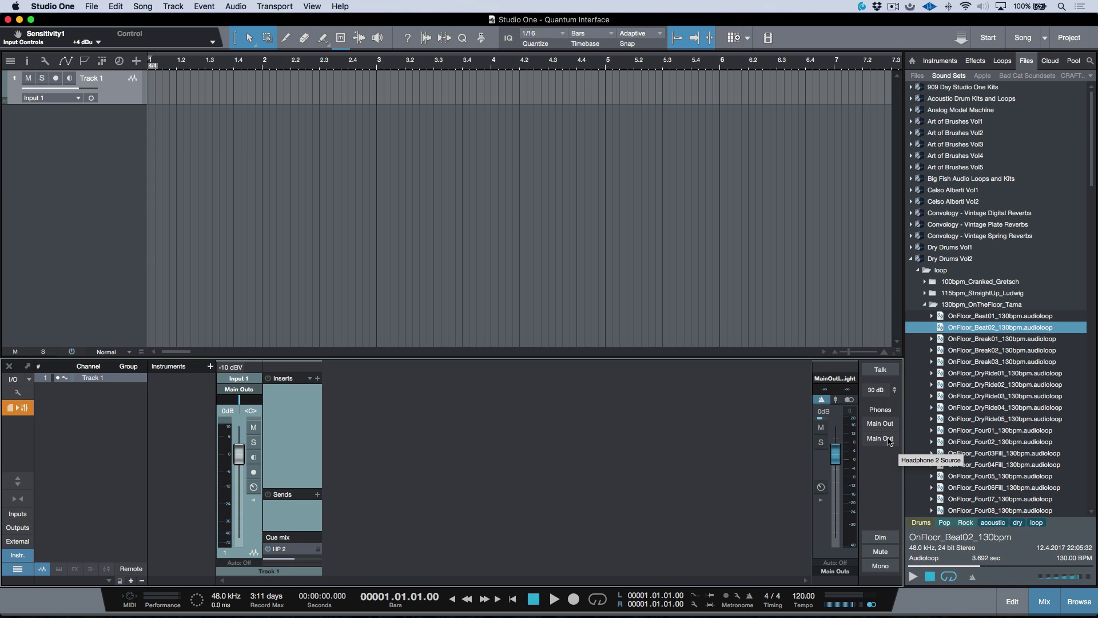
Switch to Universal Control and set the HP 2 headphone source to Phones 2.
{"action": "key", "text": "super+Tab"}
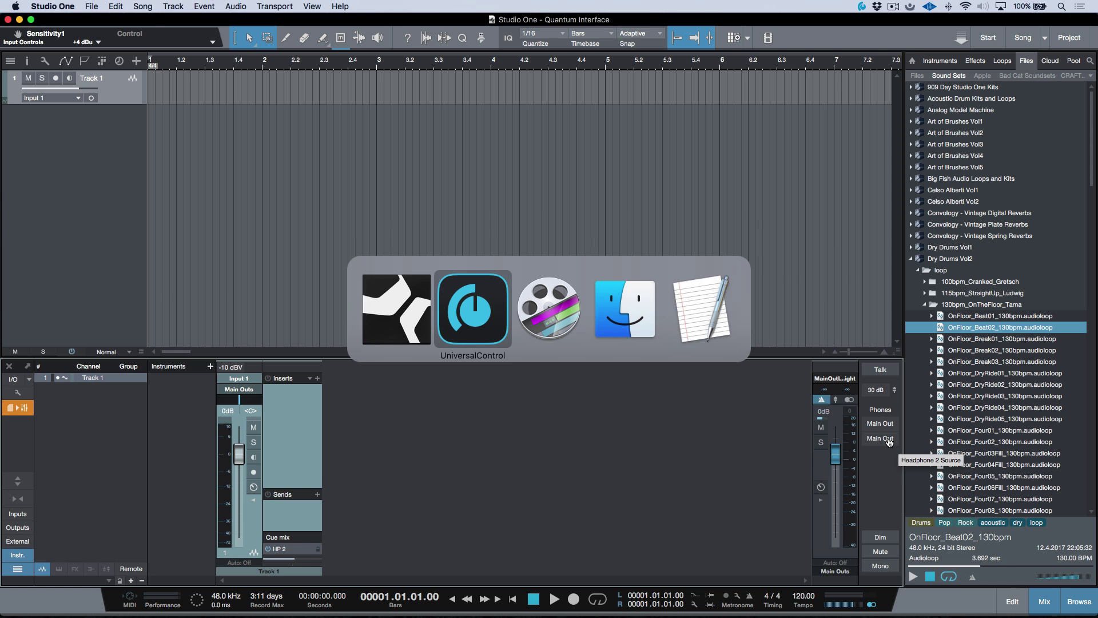
{"action": "left_click", "coordinate": [801, 429]}
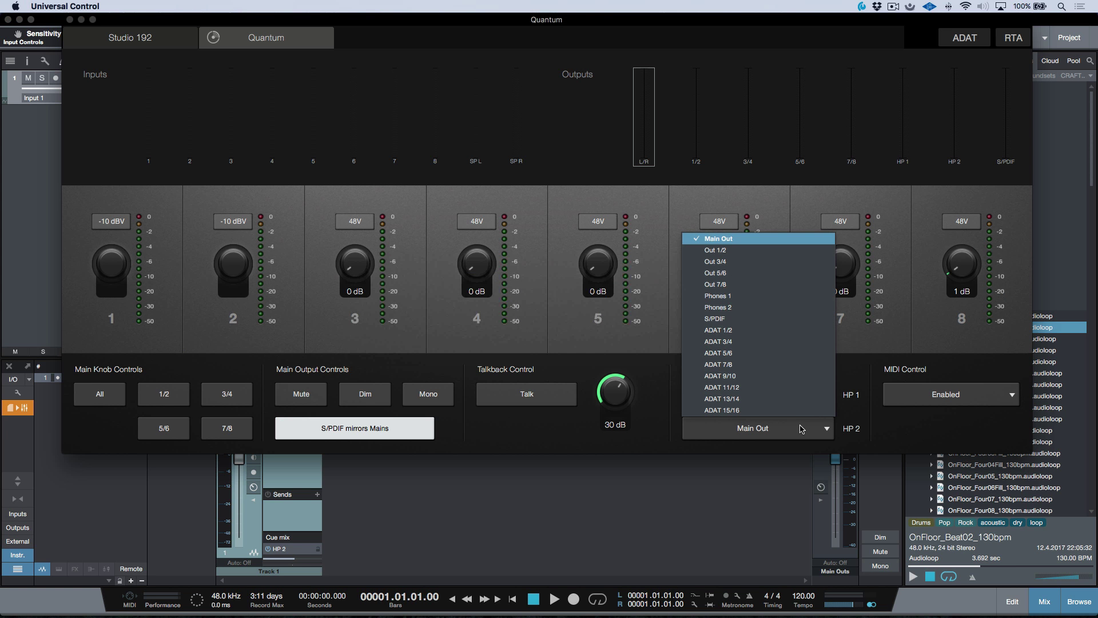
{"action": "left_click", "coordinate": [776, 308]}
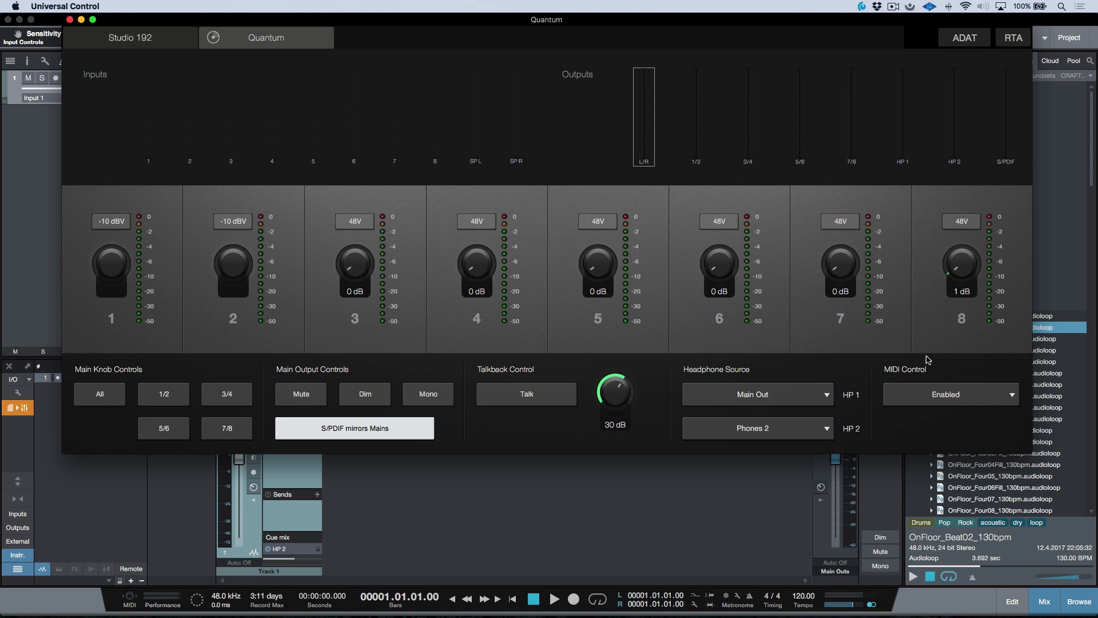
Examine the Quantum's MIDI Control options, and check the Quantum External MIDI entry among Studio One's external devices without changing anything.
{"action": "left_click", "coordinate": [950, 394]}
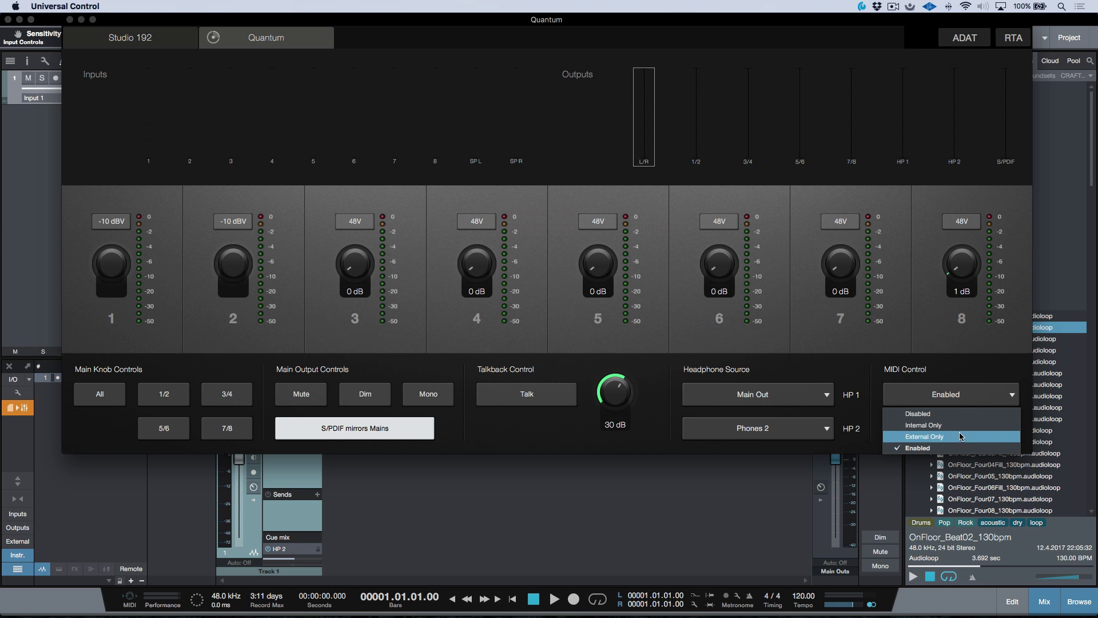
{"action": "left_click", "coordinate": [738, 497]}
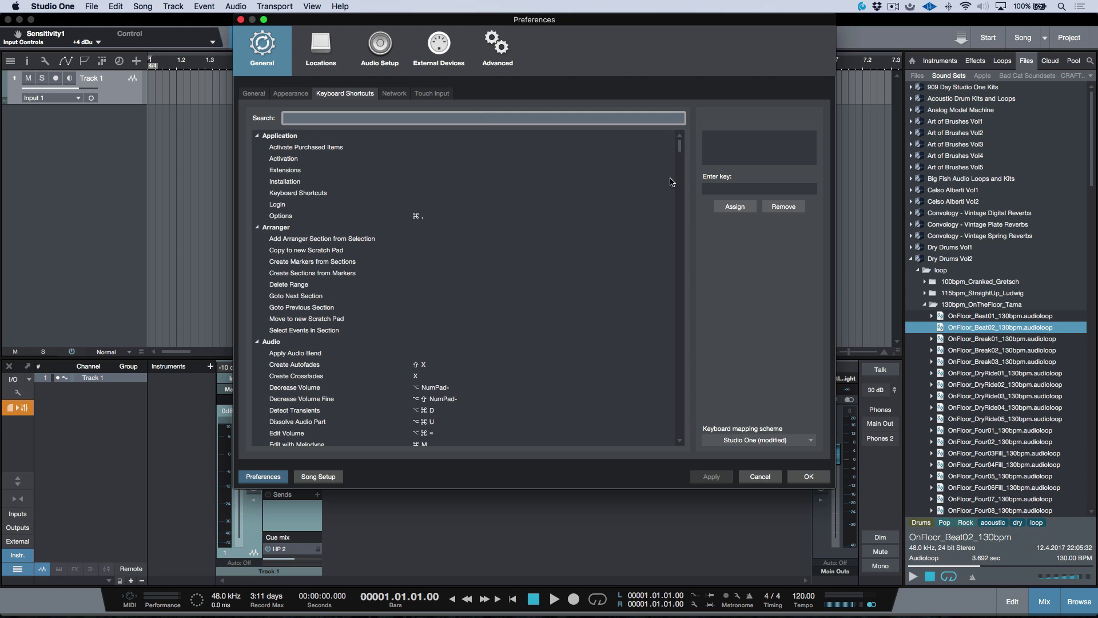
{"action": "left_click", "coordinate": [380, 46]}
{"action": "left_click", "coordinate": [439, 46]}
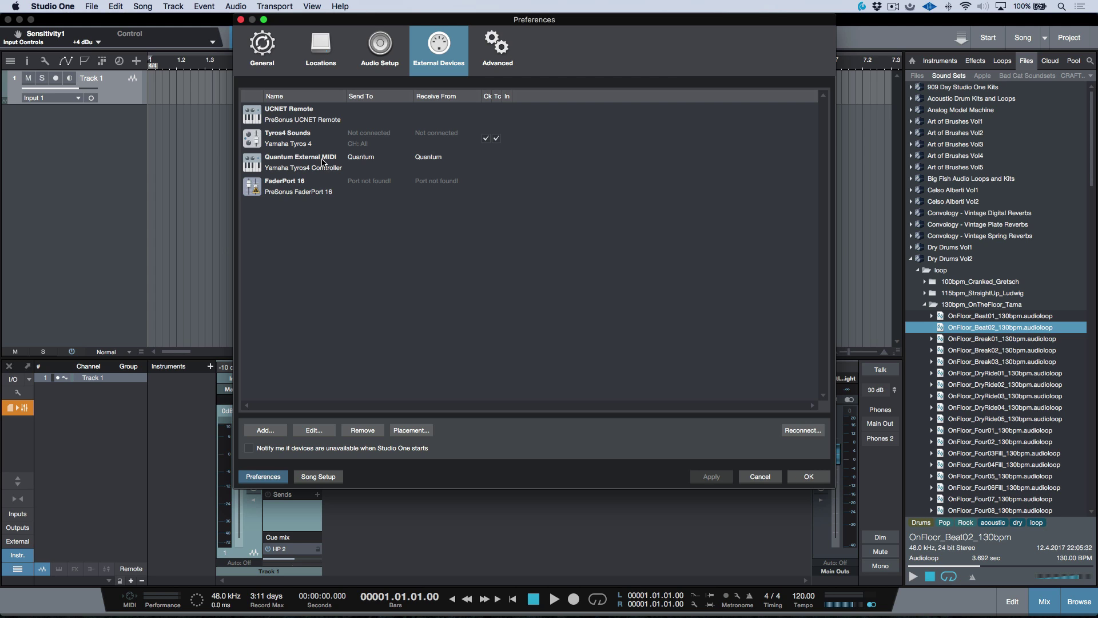
{"action": "left_click", "coordinate": [766, 478]}
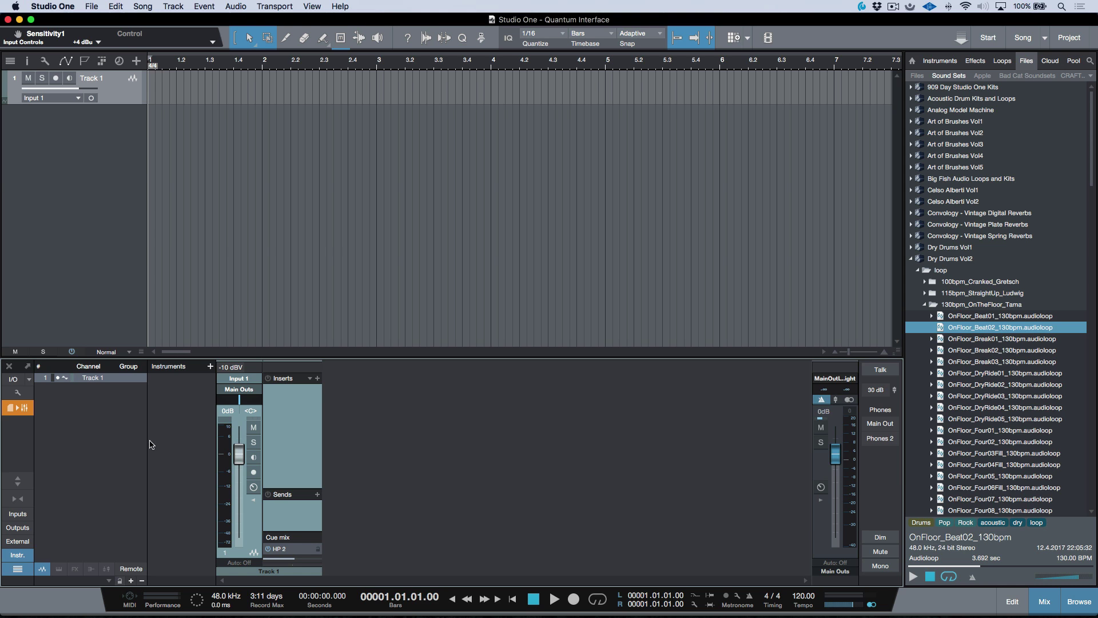
Add a mono input in the song's audio I/O setup and route it to the Quantum's Talkback channel.
{"action": "left_click", "coordinate": [12, 380]}
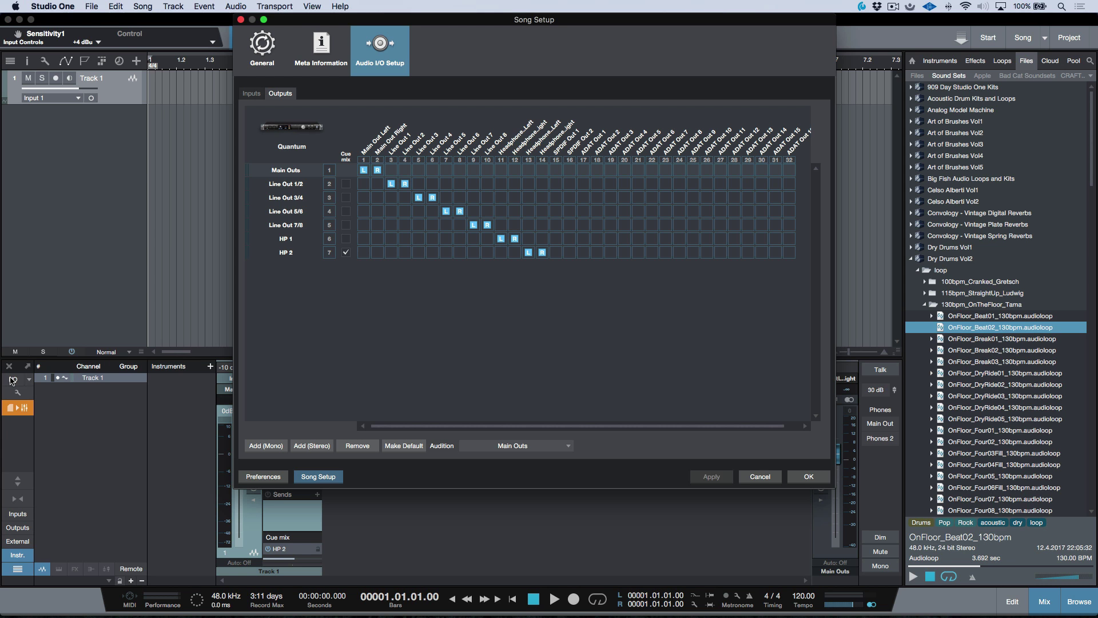
{"action": "left_click", "coordinate": [255, 94]}
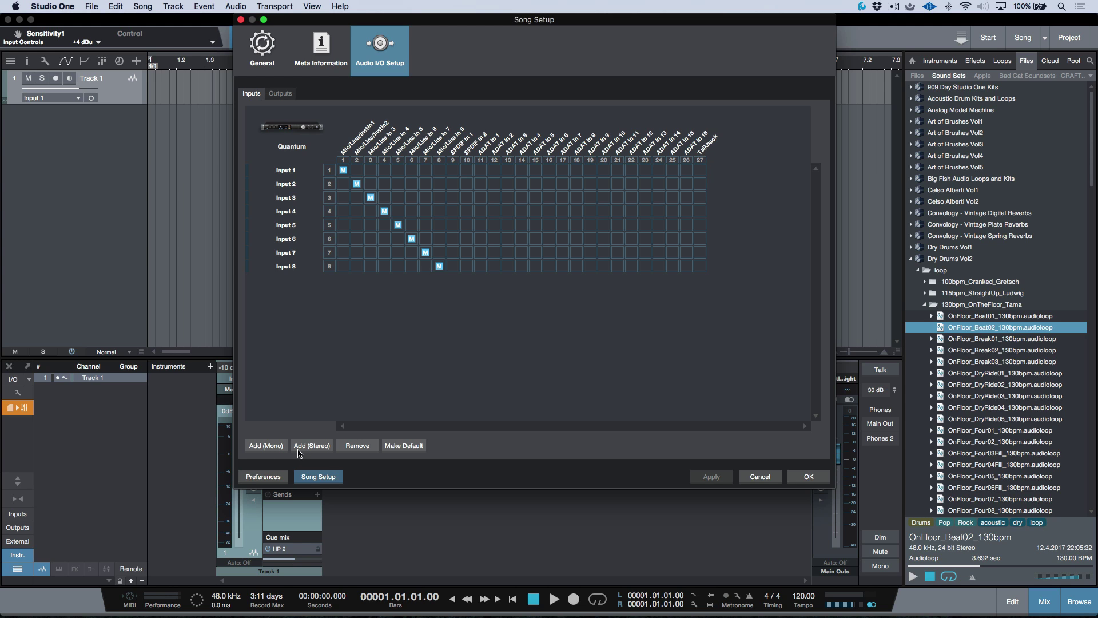
{"action": "left_click", "coordinate": [267, 448]}
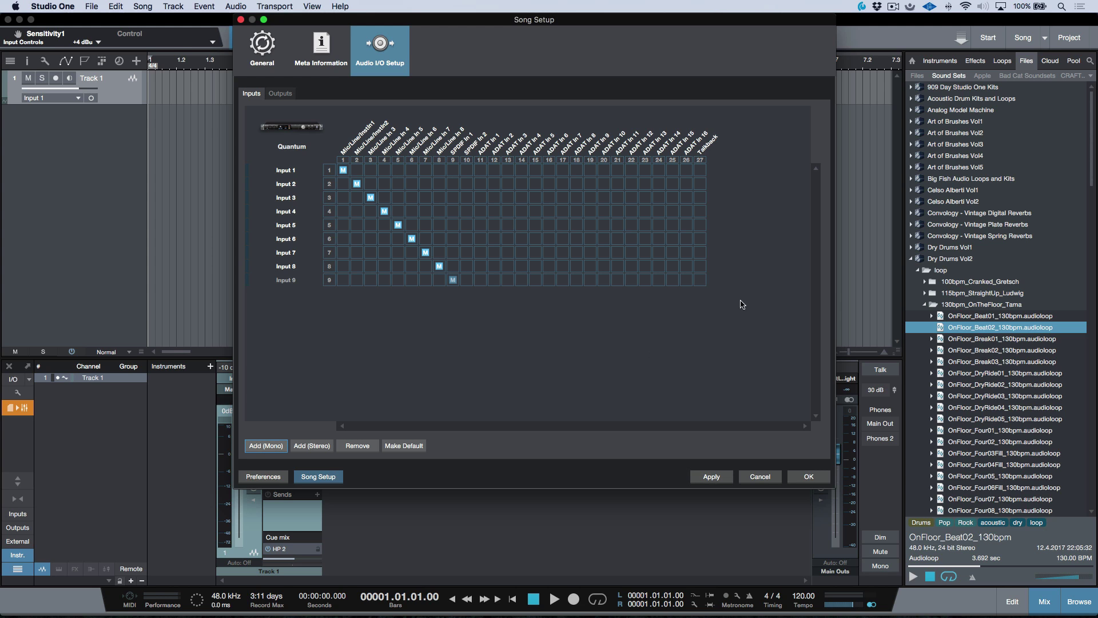
{"action": "left_click", "coordinate": [700, 280]}
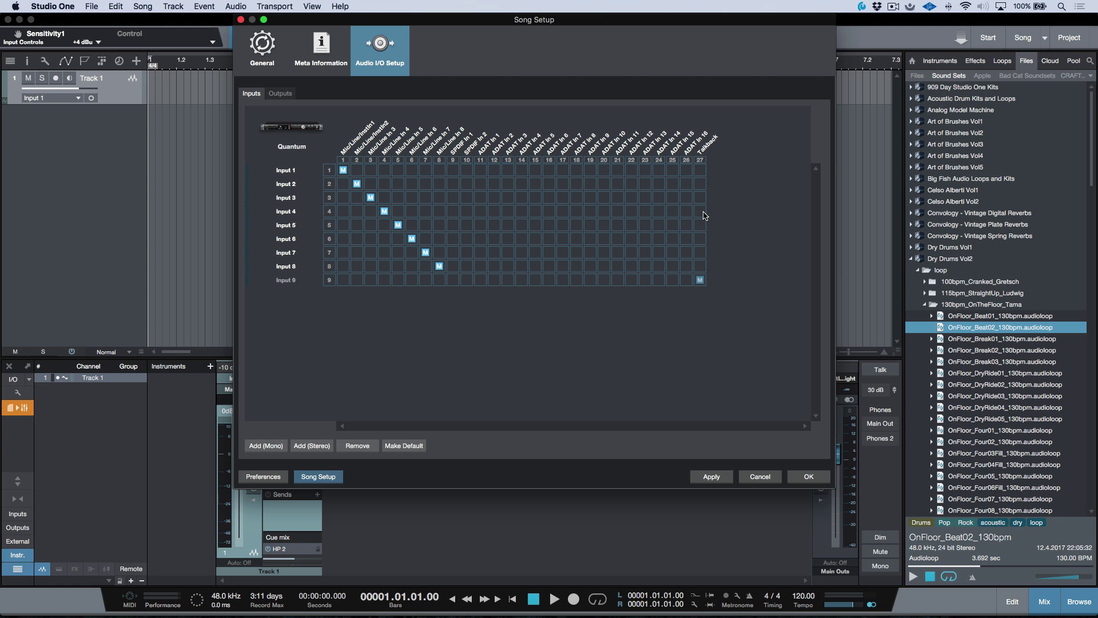
Rename the new mono input as Talkback and apply the audio I/O setup.
{"action": "double_click", "coordinate": [285, 280]}
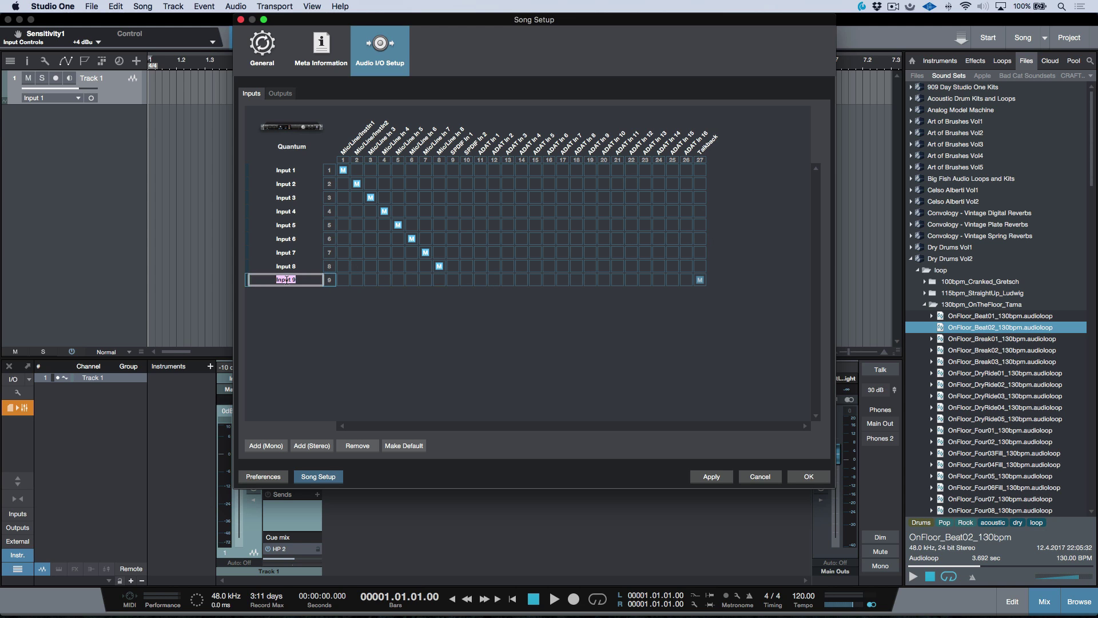
{"action": "type", "text": "Talkback"}
{"action": "left_click", "coordinate": [712, 477]}
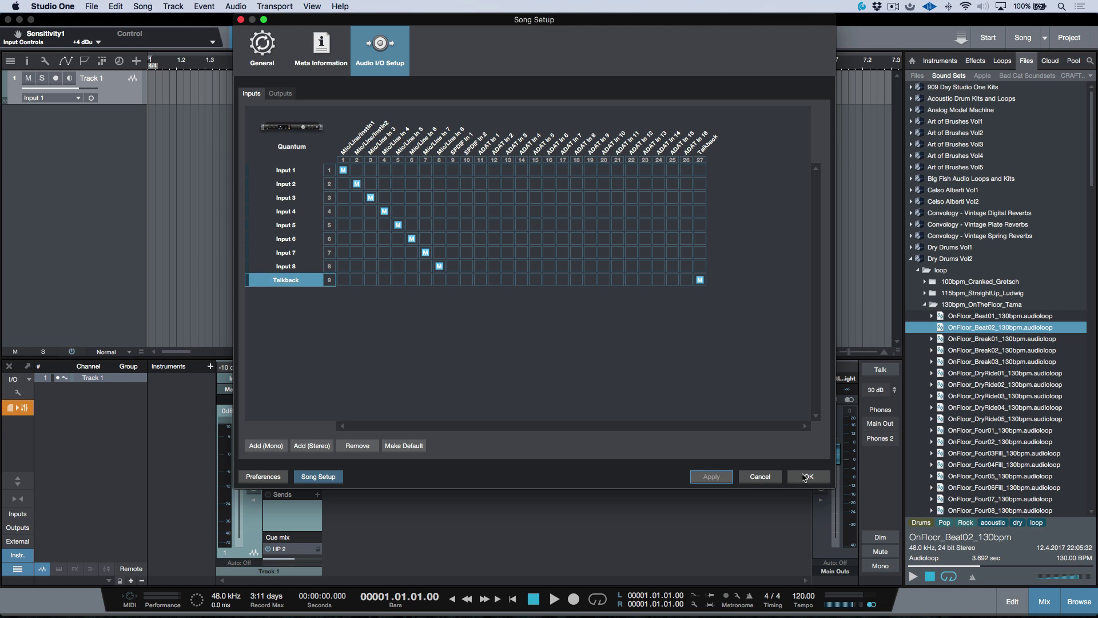
{"action": "left_click", "coordinate": [804, 478]}
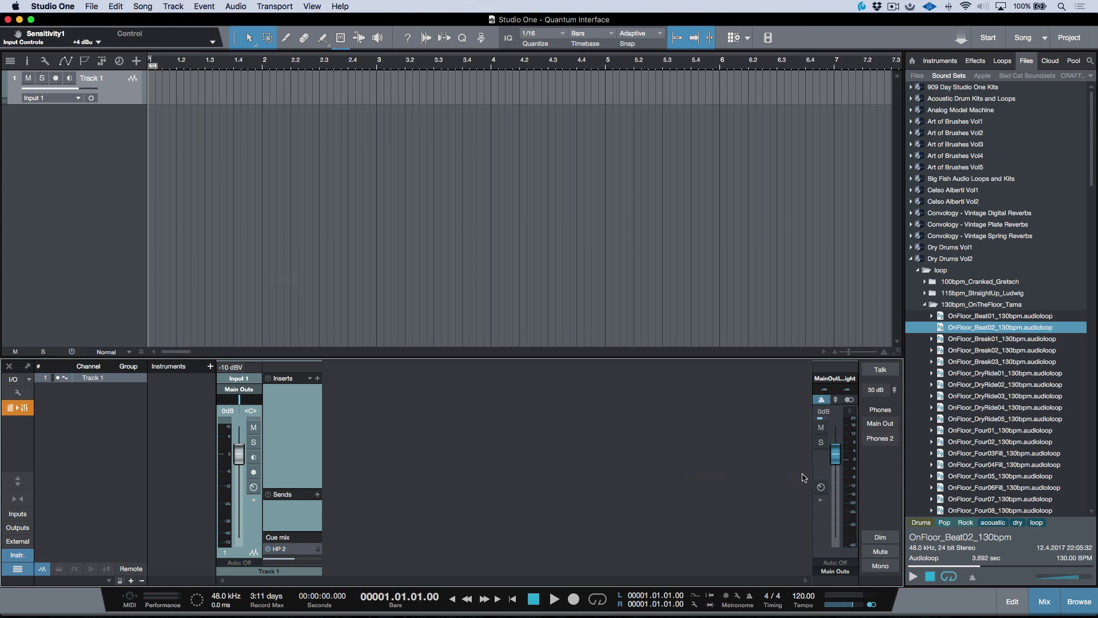
Add a second audio track below Track 1 and set its input to Talkback.
{"action": "right_click", "coordinate": [98, 145]}
{"action": "left_click", "coordinate": [146, 165]}
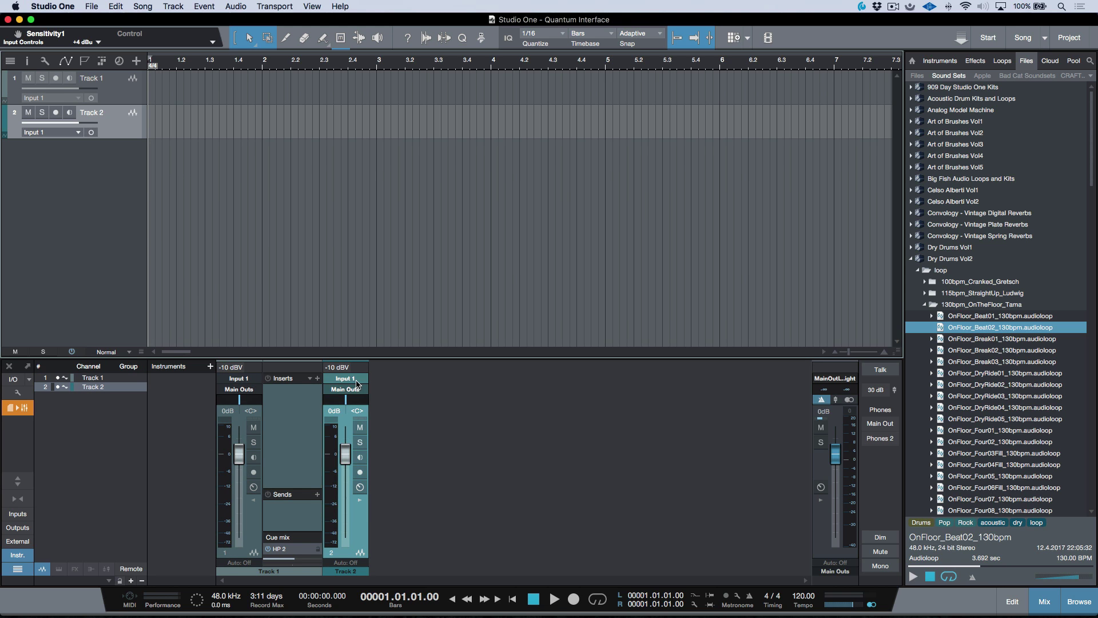
{"action": "left_click", "coordinate": [347, 378]}
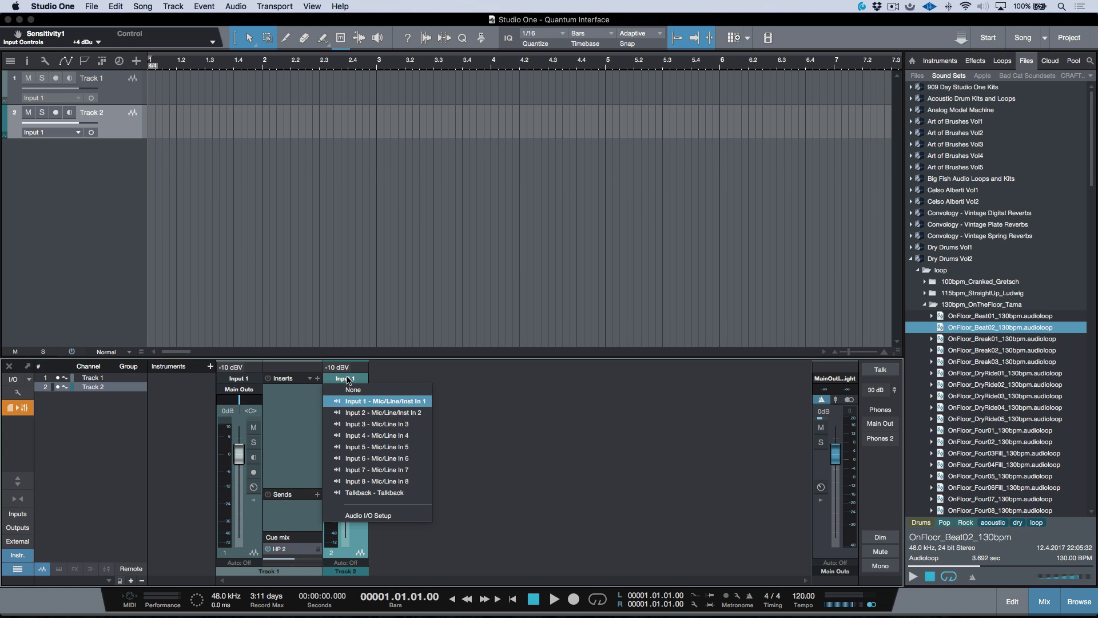
{"action": "left_click", "coordinate": [384, 493]}
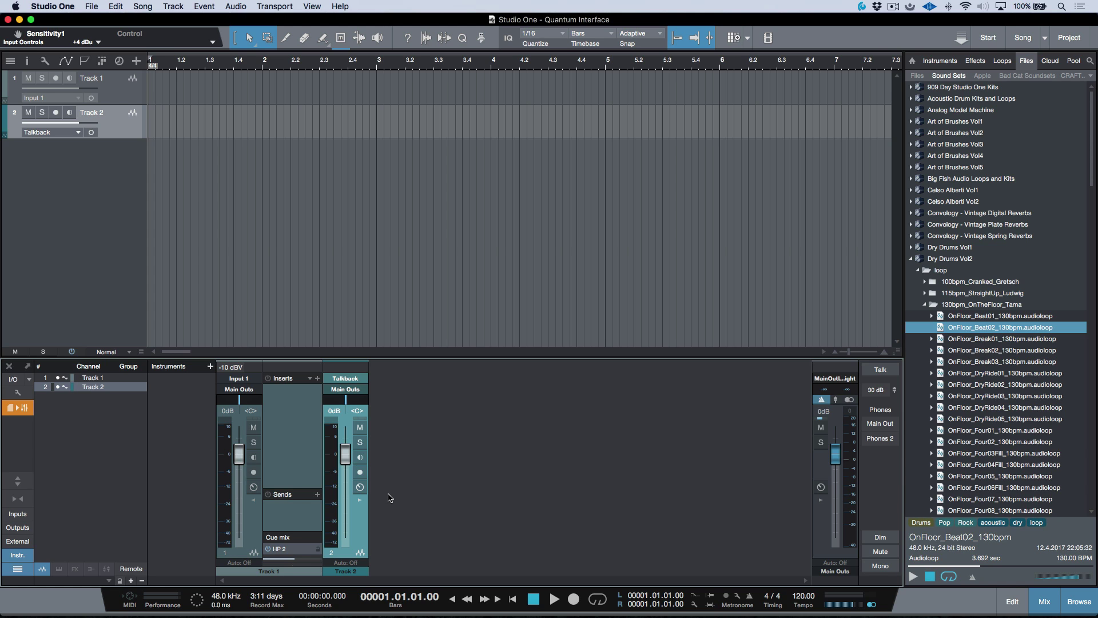
Turn on input monitoring for Track 2, expand its console channel, and lower its main fader to -∞.
{"action": "left_click", "coordinate": [361, 458]}
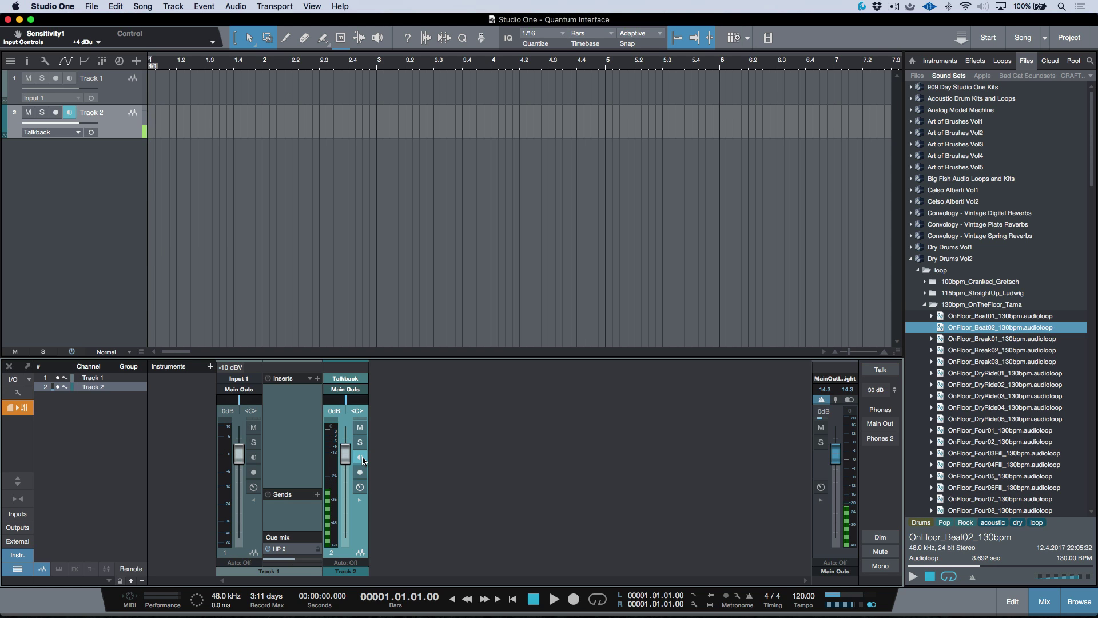
{"action": "left_click", "coordinate": [360, 500]}
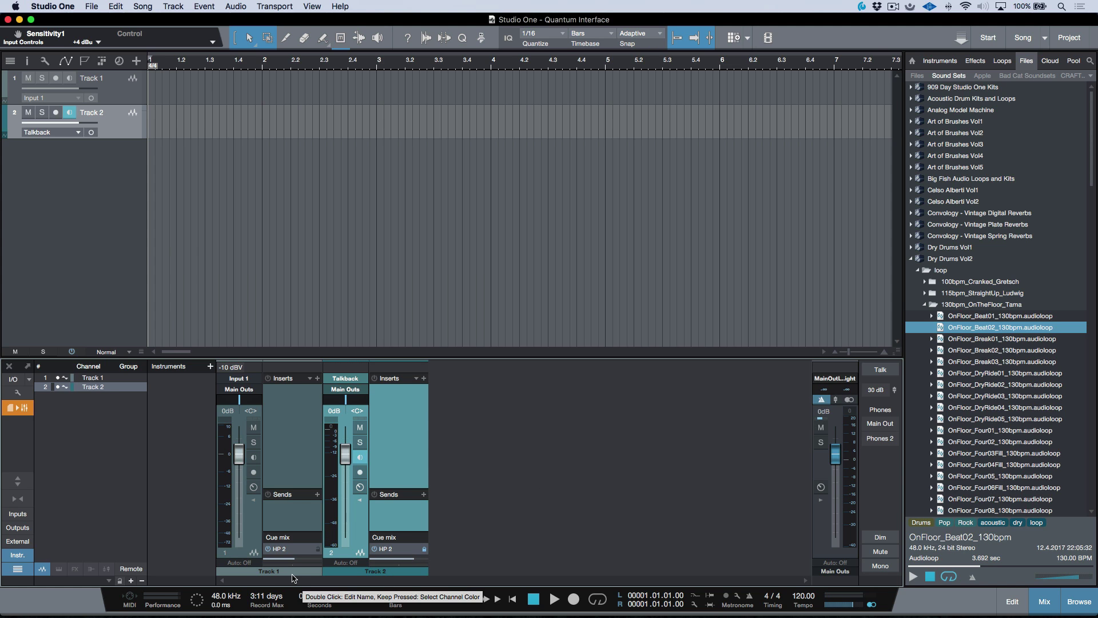
{"action": "left_click", "coordinate": [346, 461]}
{"action": "left_click_drag", "start_coordinate": [346, 461], "coordinate": [429, 564]}
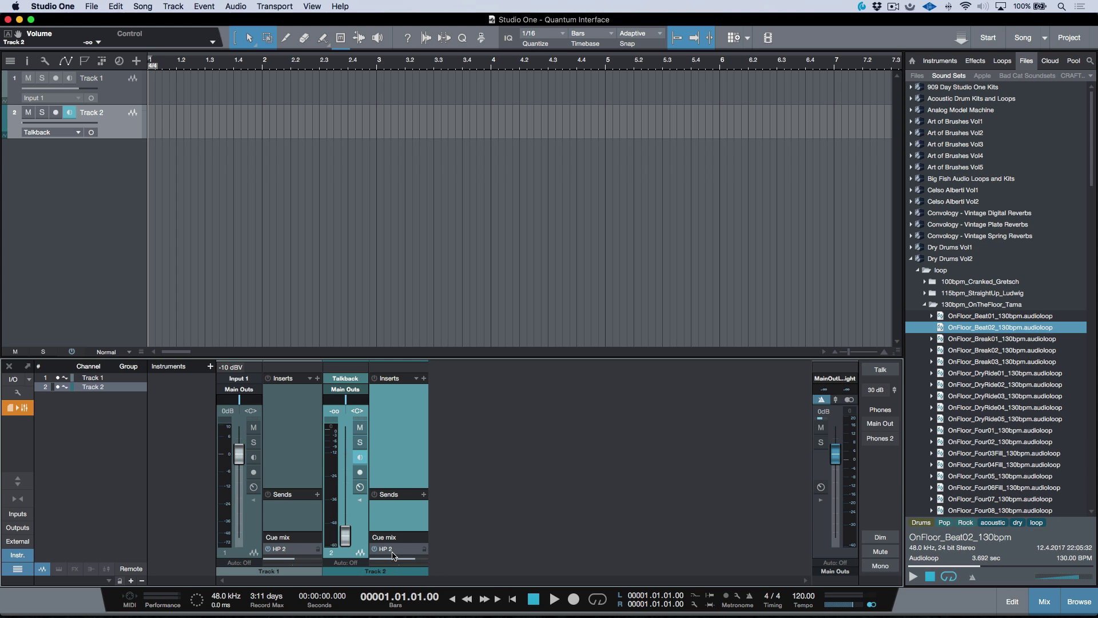